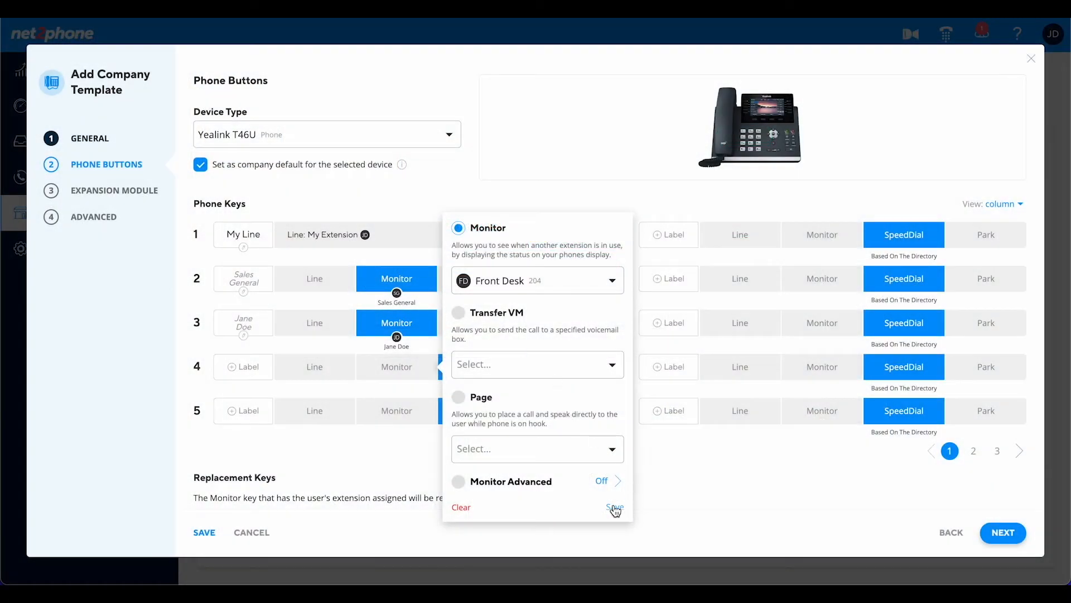
# Save the Front Desk monitor assignment on phone key 4 and open the extension choices for monitoring on key 5
pyautogui.click(615, 510)
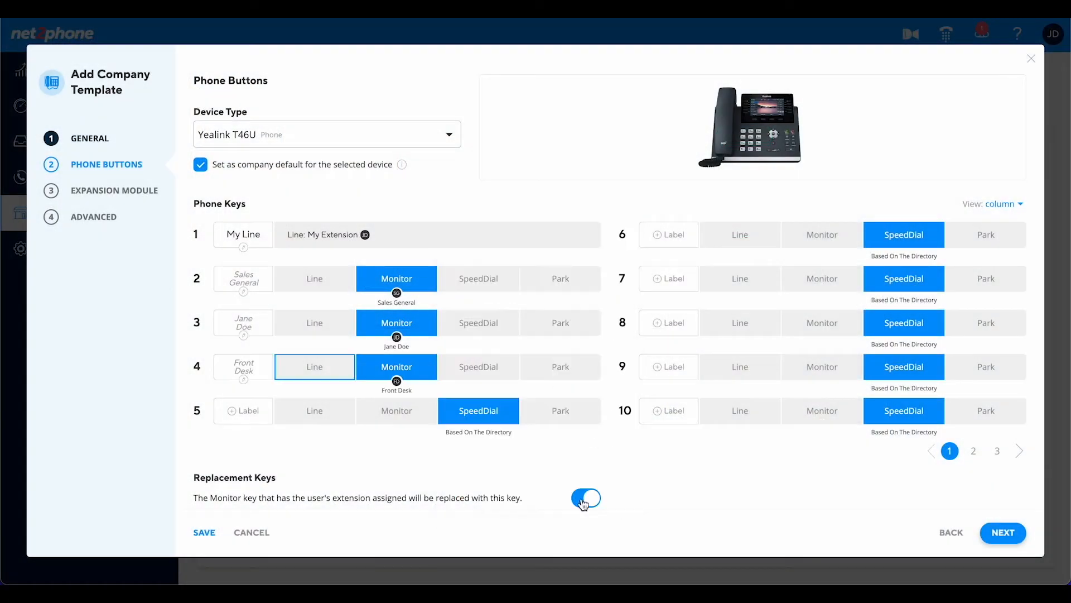
pyautogui.click(396, 416)
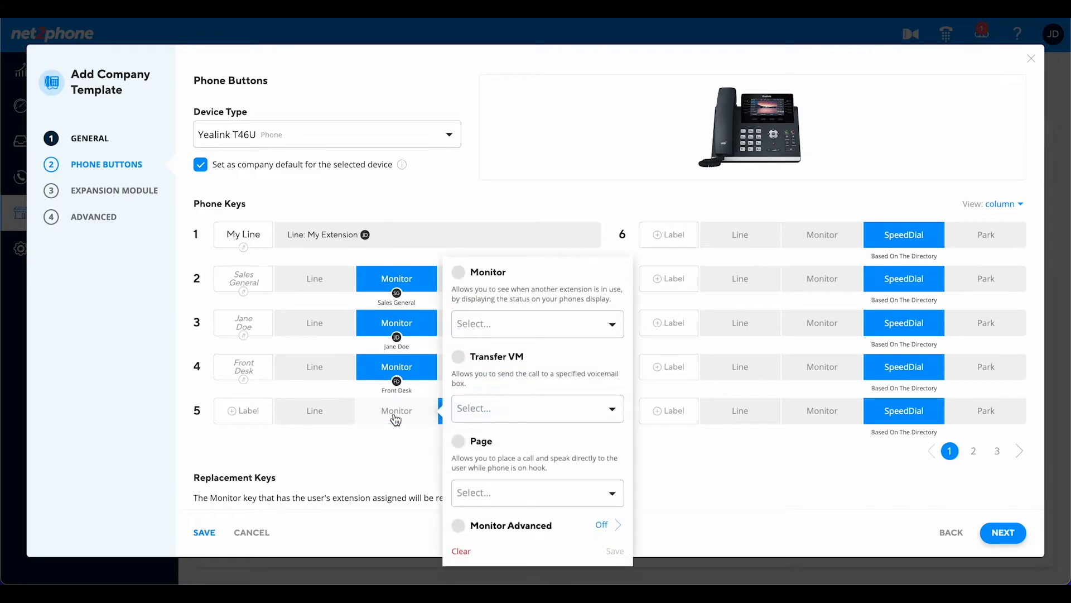
pyautogui.click(549, 324)
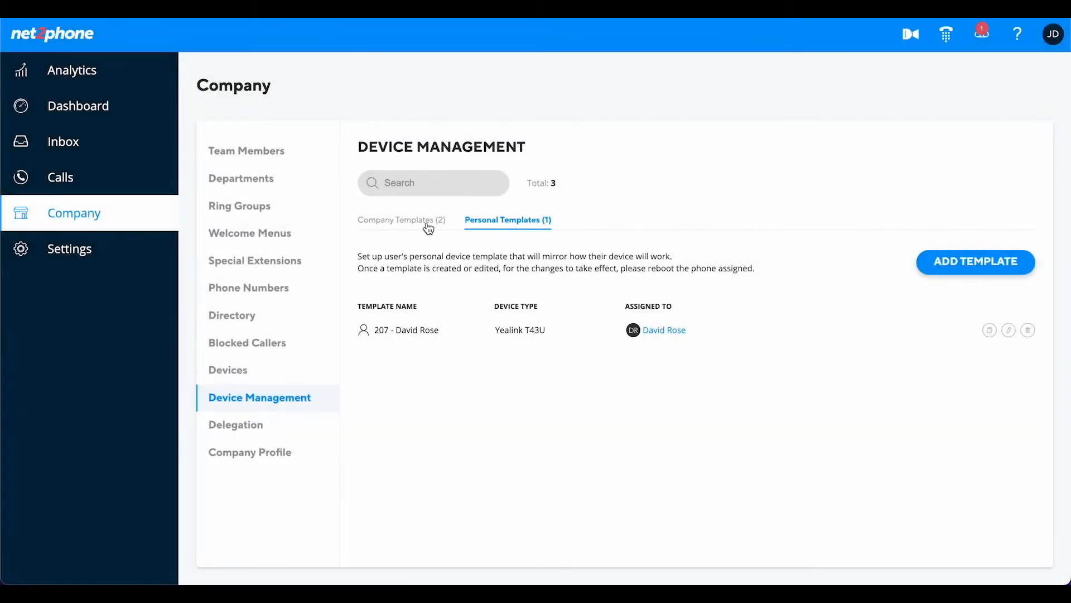
# Start a new company template in the company's Device Management and name it "Yealink t46U example"
pyautogui.click(426, 223)
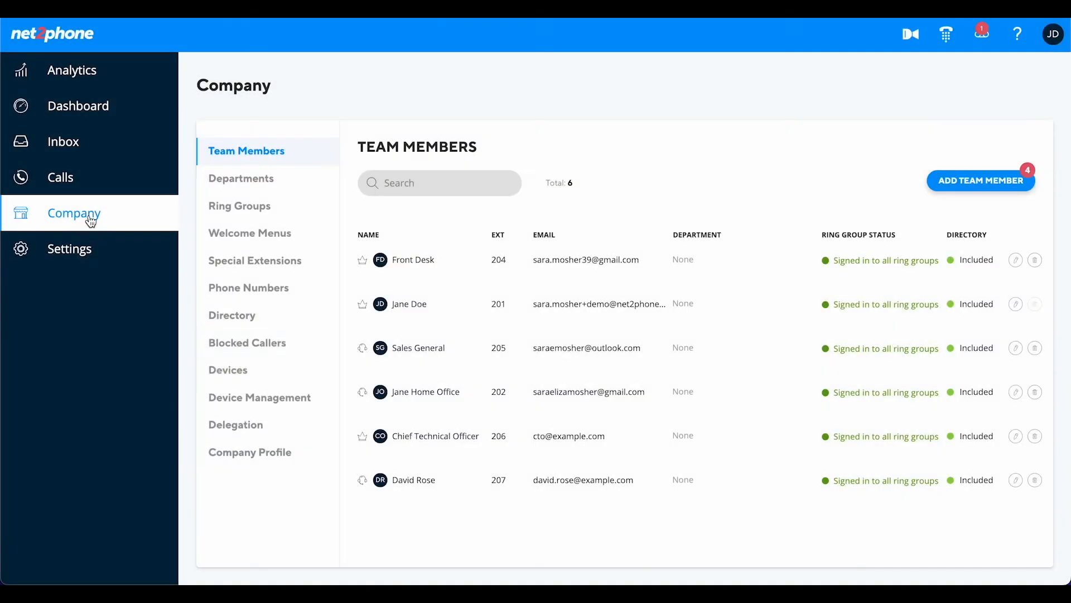
pyautogui.click(269, 403)
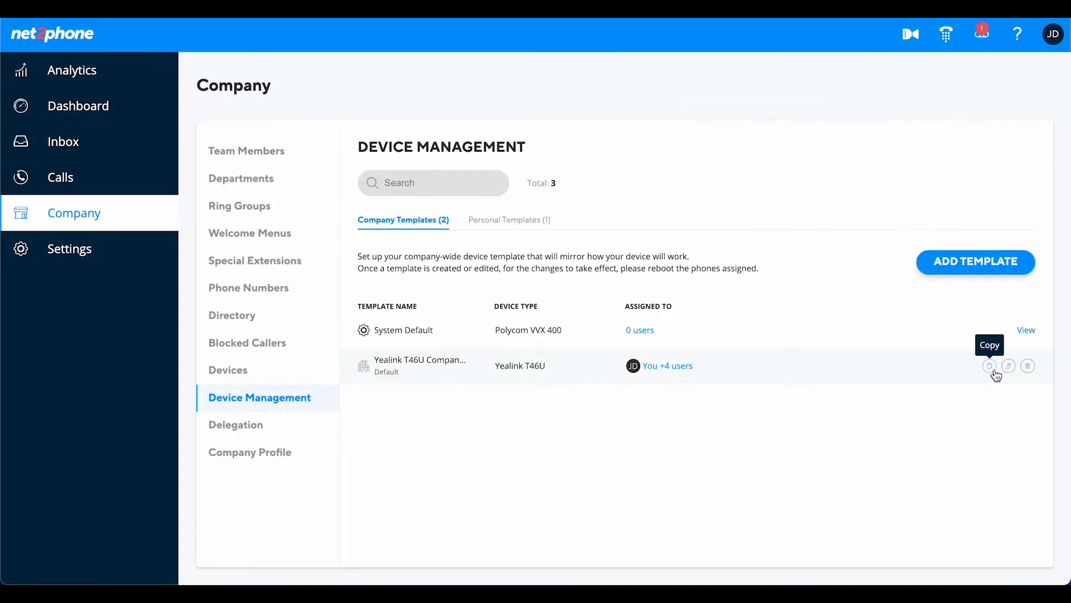
pyautogui.click(1018, 272)
pyautogui.write('Yealin')
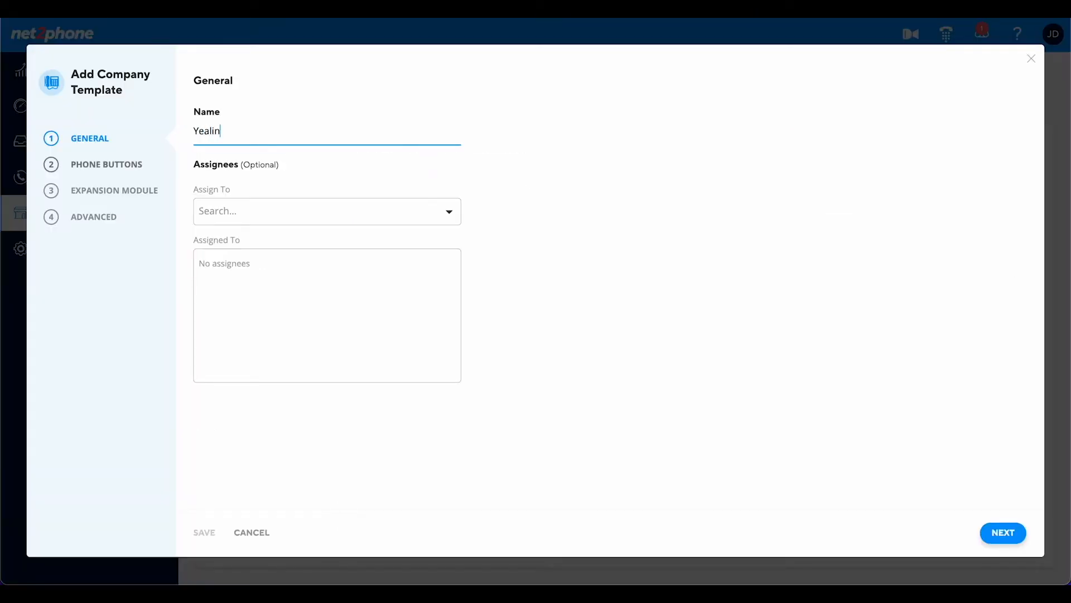
pyautogui.write('k t46U example')
# Assign the template to extensions 201, 202, 204, 205 and 206, and continue to the phone buttons setup
pyautogui.click(295, 212)
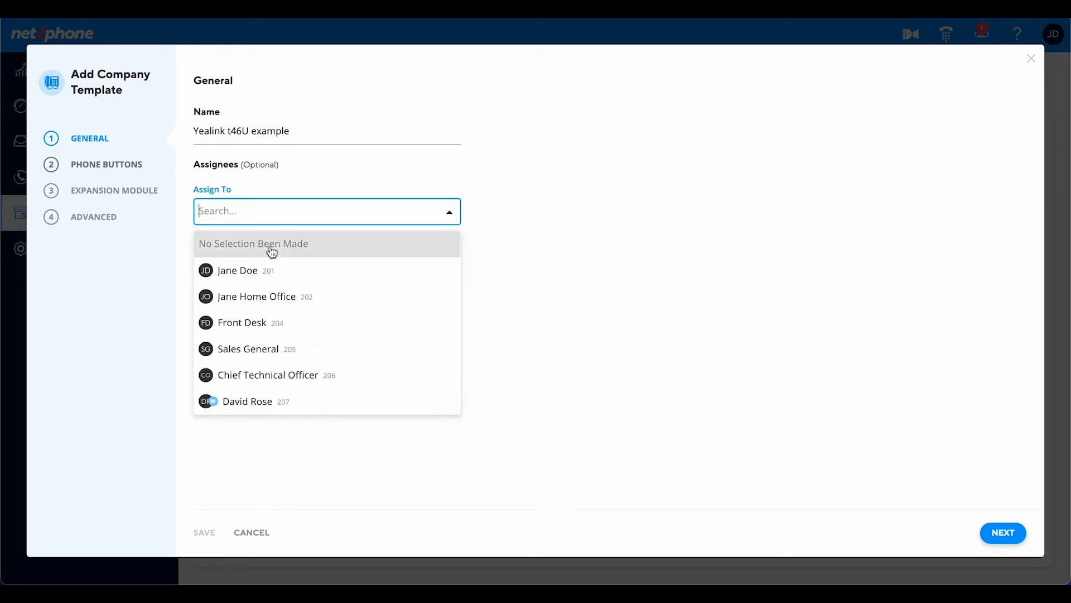
pyautogui.click(259, 275)
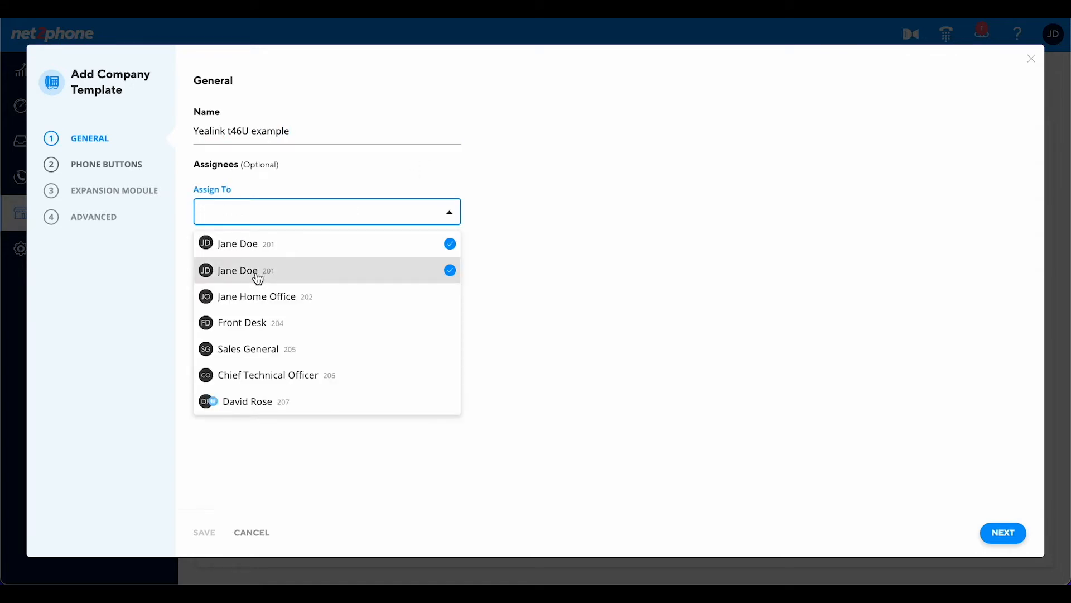
pyautogui.click(312, 323)
pyautogui.click(304, 351)
pyautogui.click(303, 374)
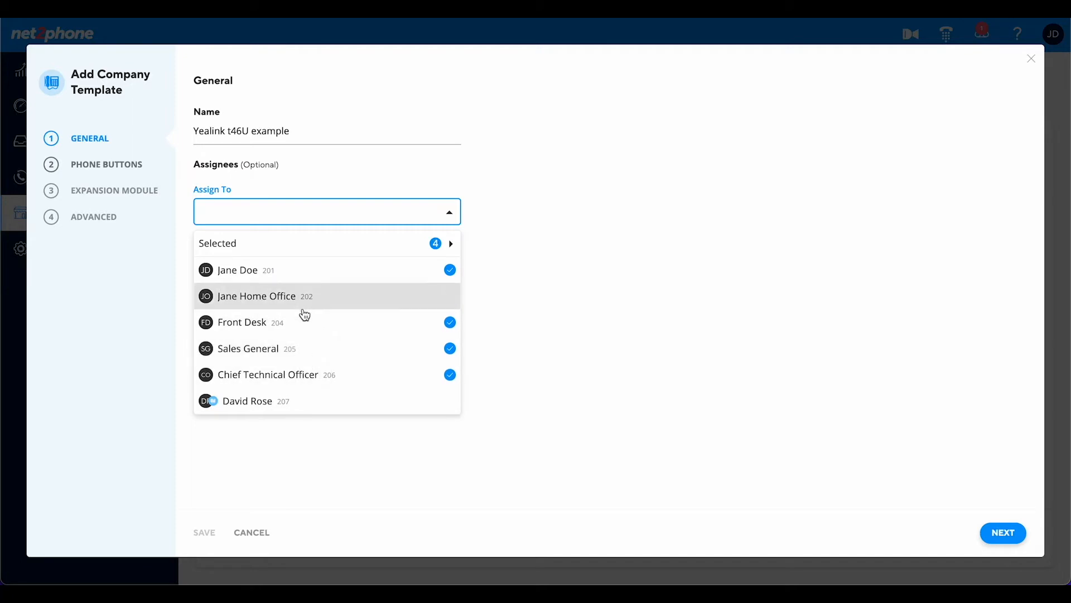
pyautogui.click(303, 307)
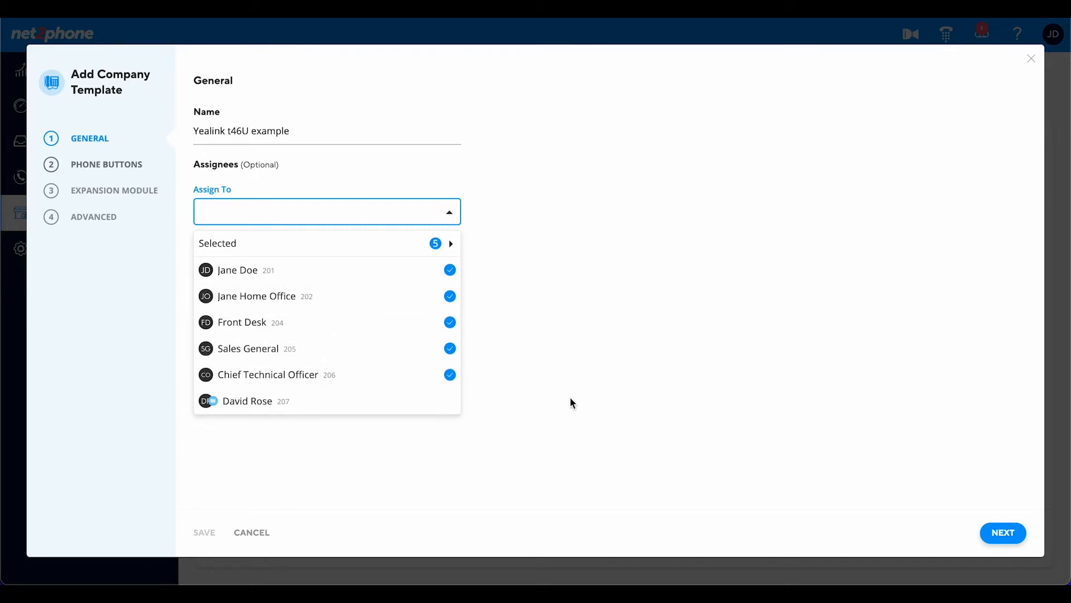
pyautogui.click(1014, 544)
pyautogui.click(407, 139)
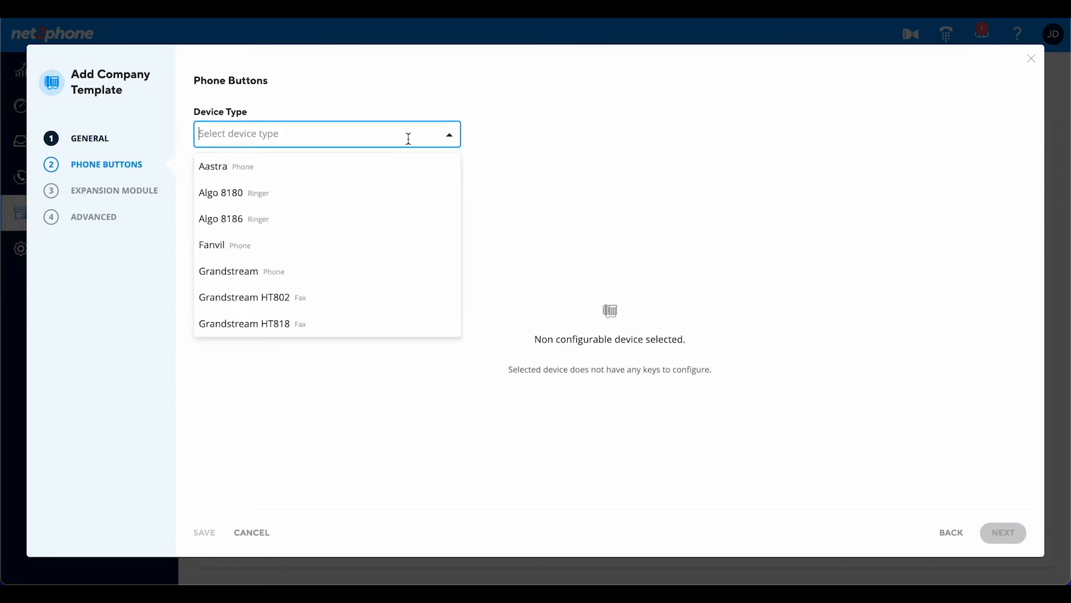
pyautogui.scroll(-4, 347, 301)
pyautogui.scroll(-5, 346, 301)
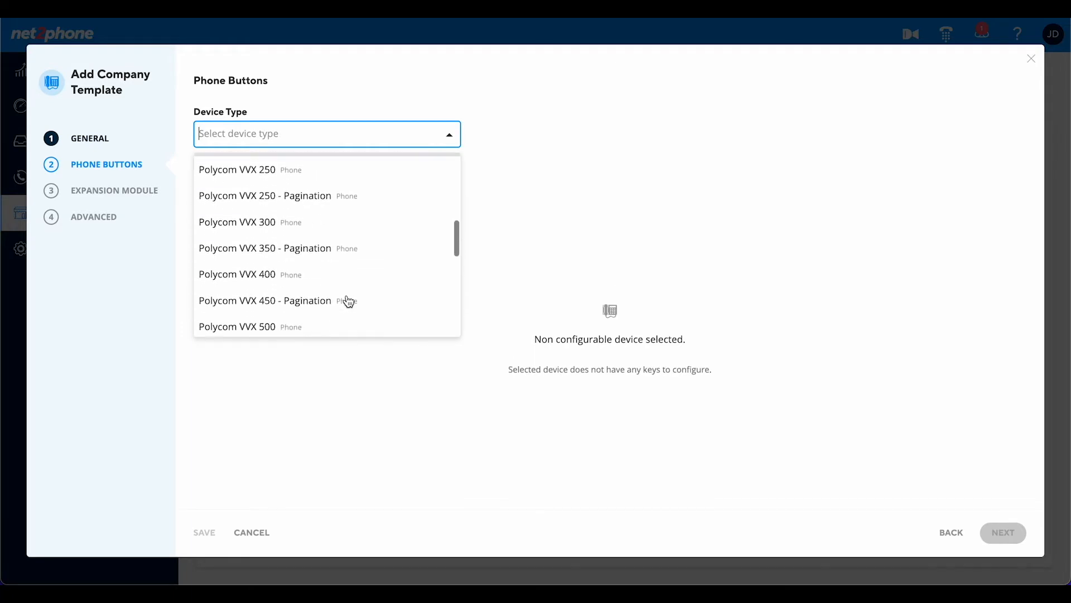
pyautogui.click(266, 298)
pyautogui.click(315, 143)
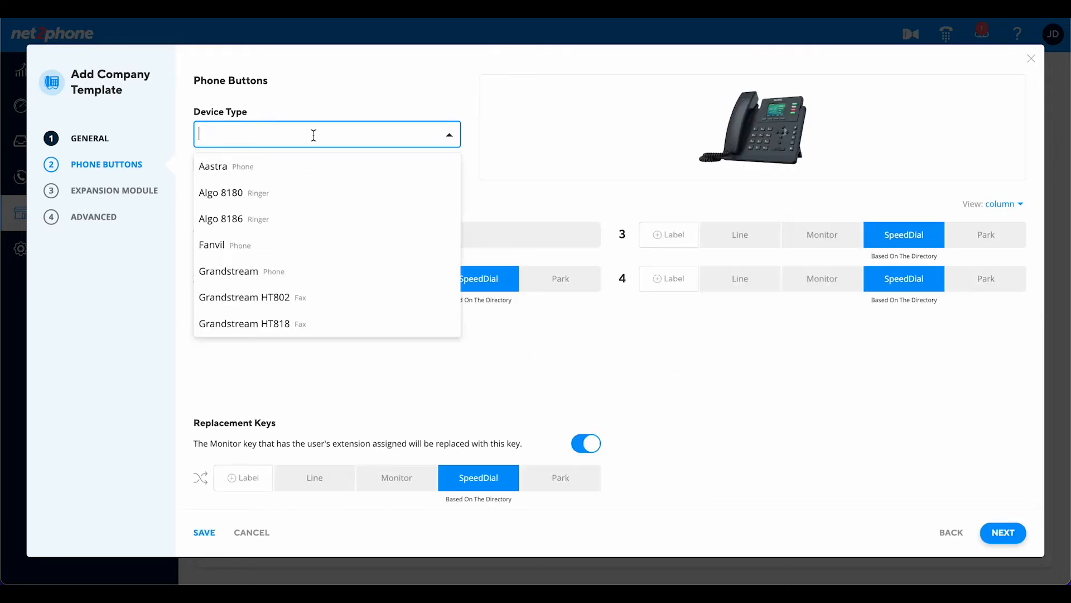
pyautogui.scroll(-8, 330, 291)
pyautogui.click(332, 291)
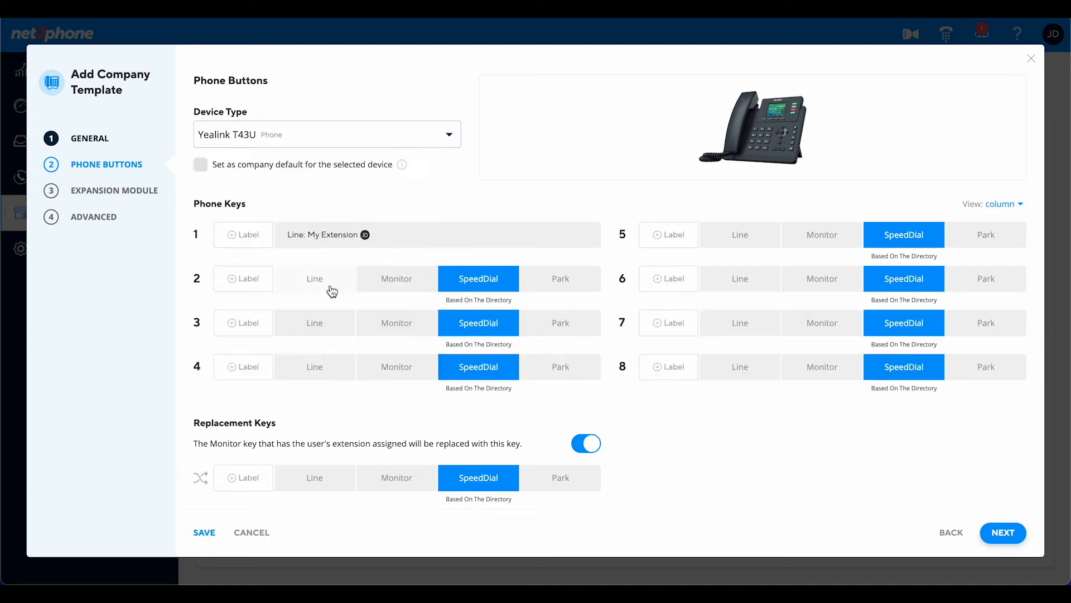
# Set the device type to Yealink T46U and make the template the company default for that device
pyautogui.click(321, 140)
pyautogui.scroll(-10, 317, 288)
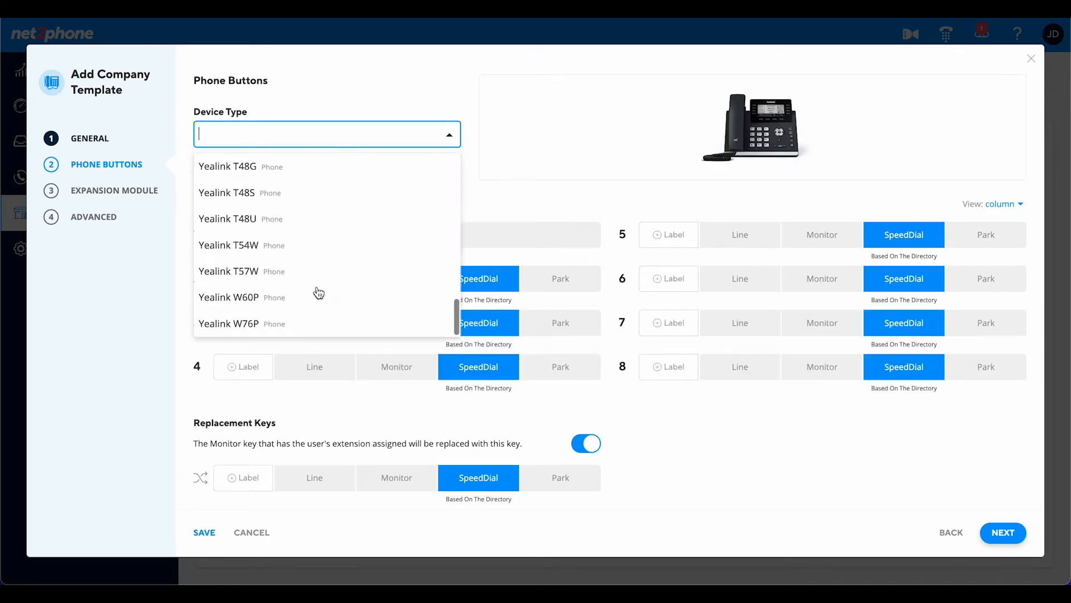
pyautogui.scroll(4, 318, 202)
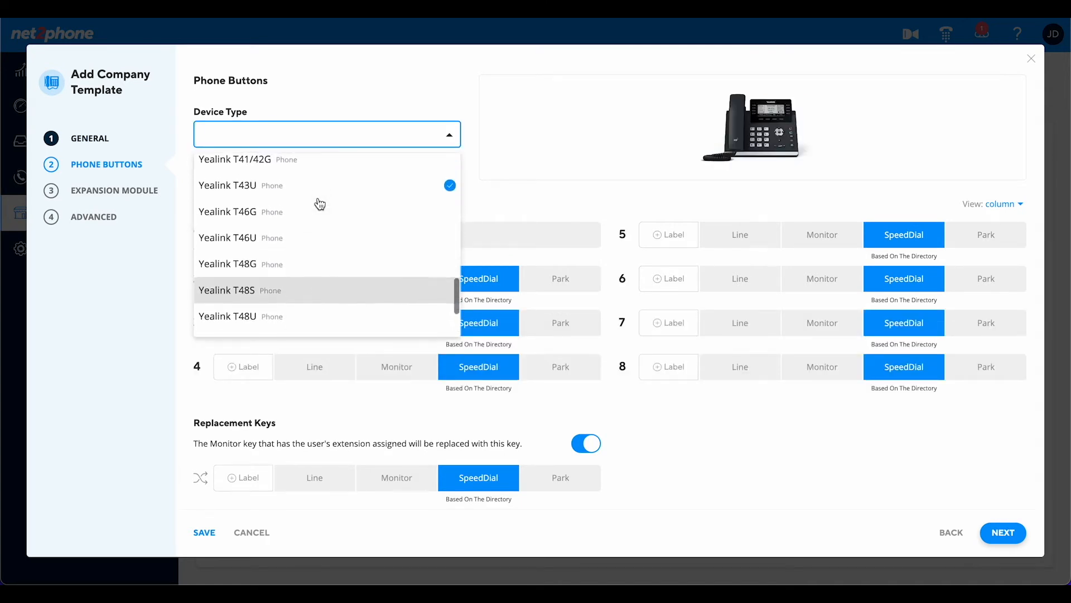
pyautogui.click(285, 239)
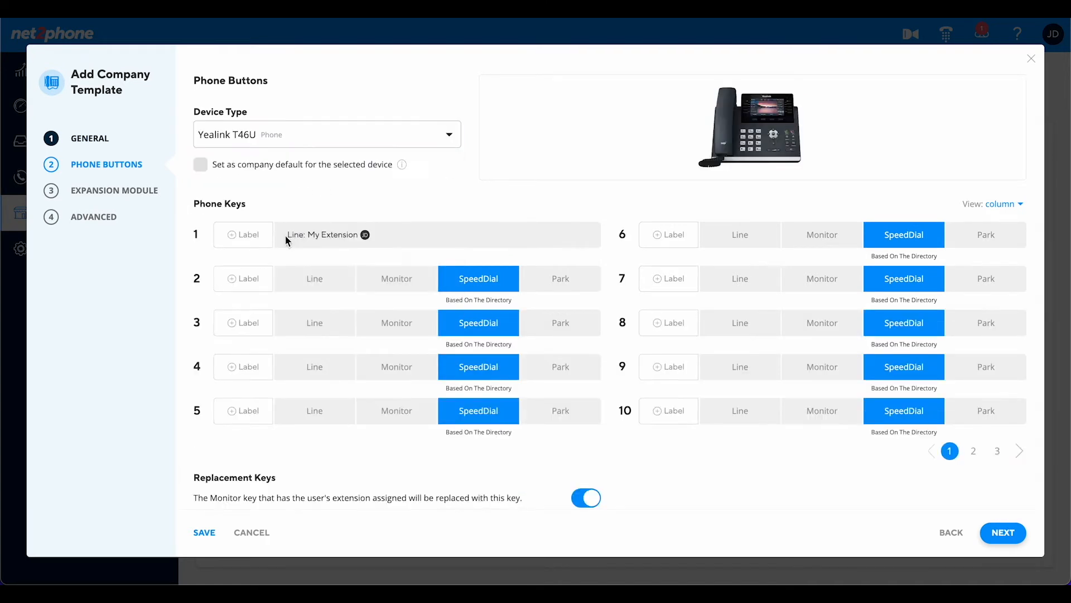
pyautogui.click(200, 167)
pyautogui.moveTo(403, 170)
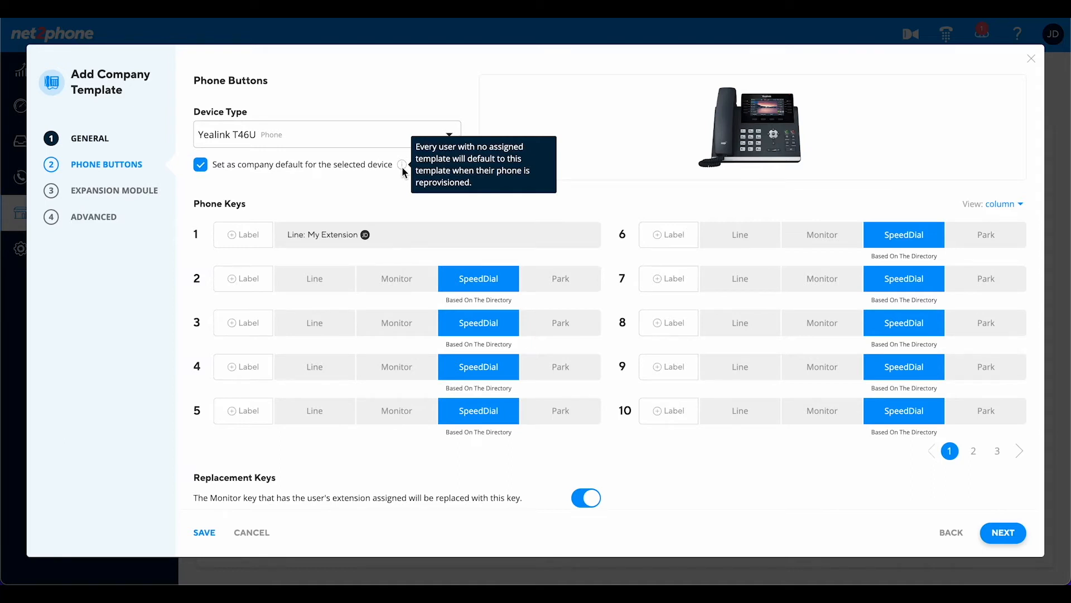
# Label phone key 1 "My Line" and save the label
pyautogui.click(244, 237)
pyautogui.write('My Line')
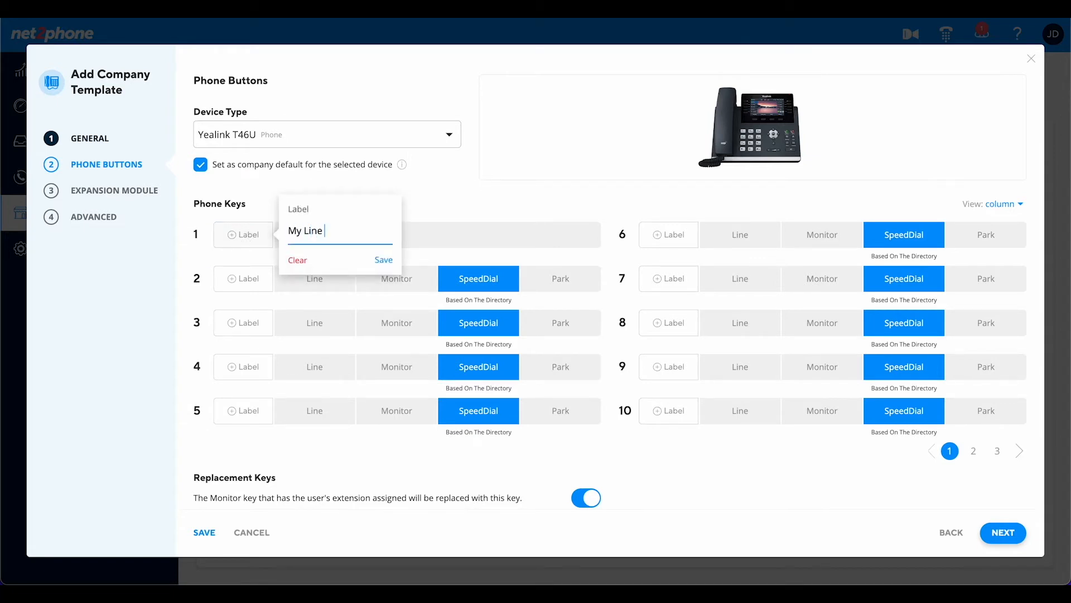
pyautogui.click(384, 260)
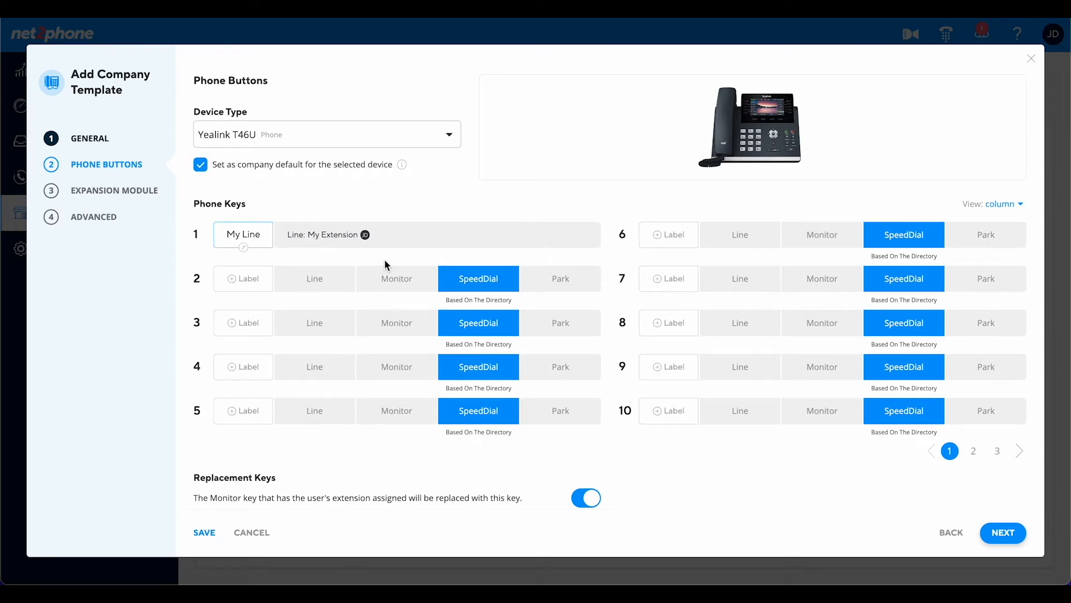
# Configure phone key 2 to monitor the Sales General extension 205 and save the assignment
pyautogui.click(406, 291)
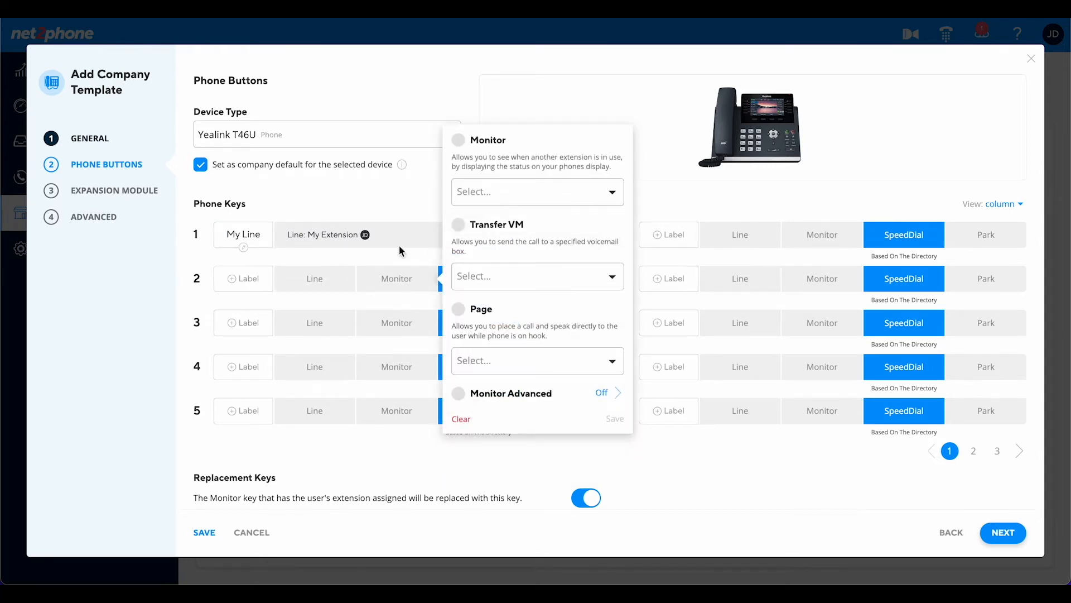
pyautogui.click(460, 141)
pyautogui.click(556, 196)
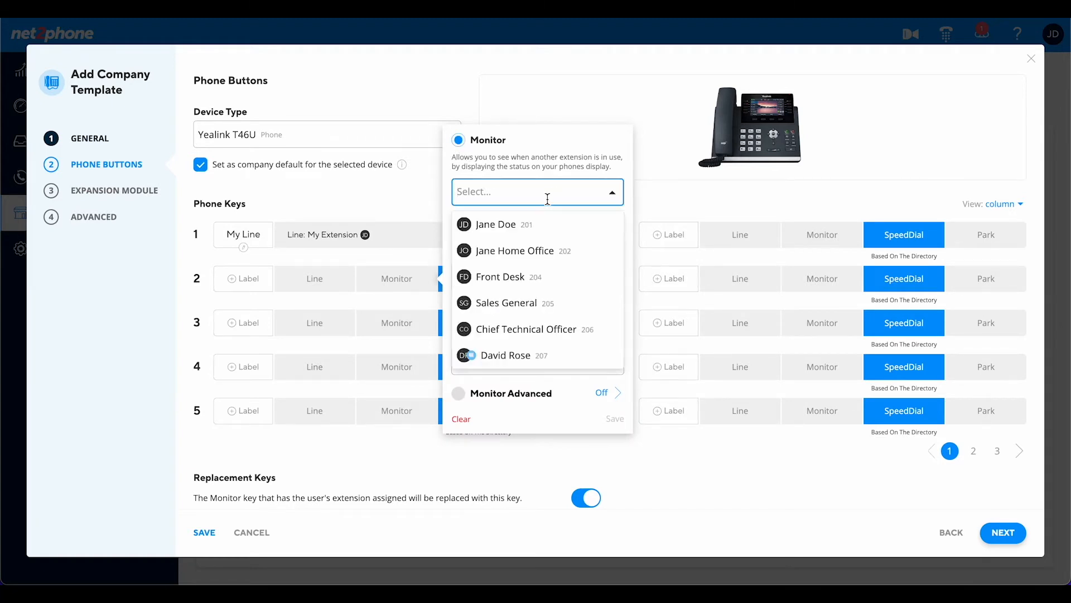
pyautogui.click(507, 304)
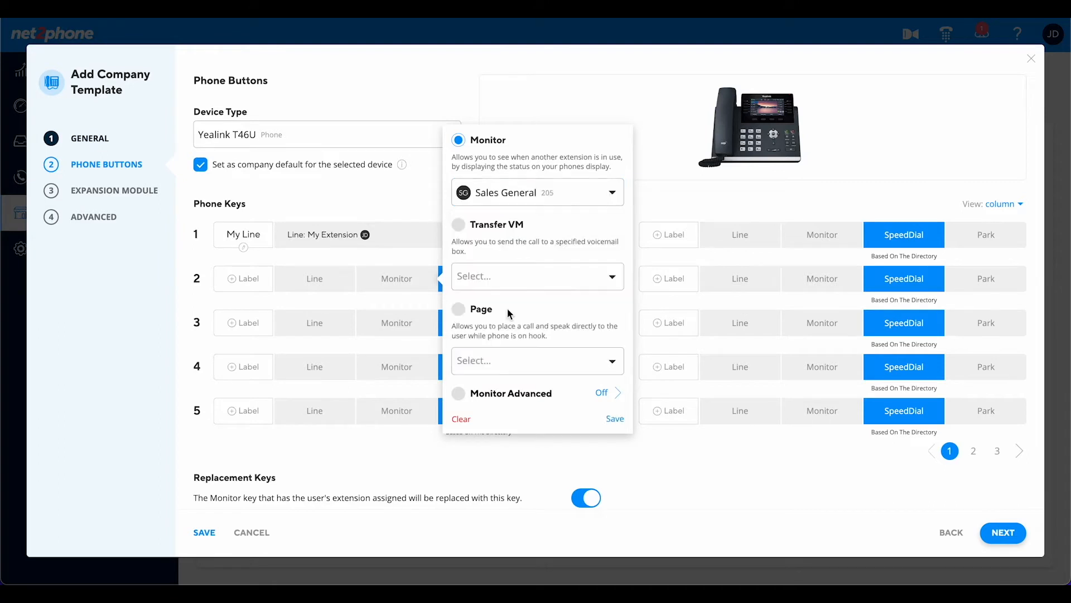
pyautogui.click(614, 417)
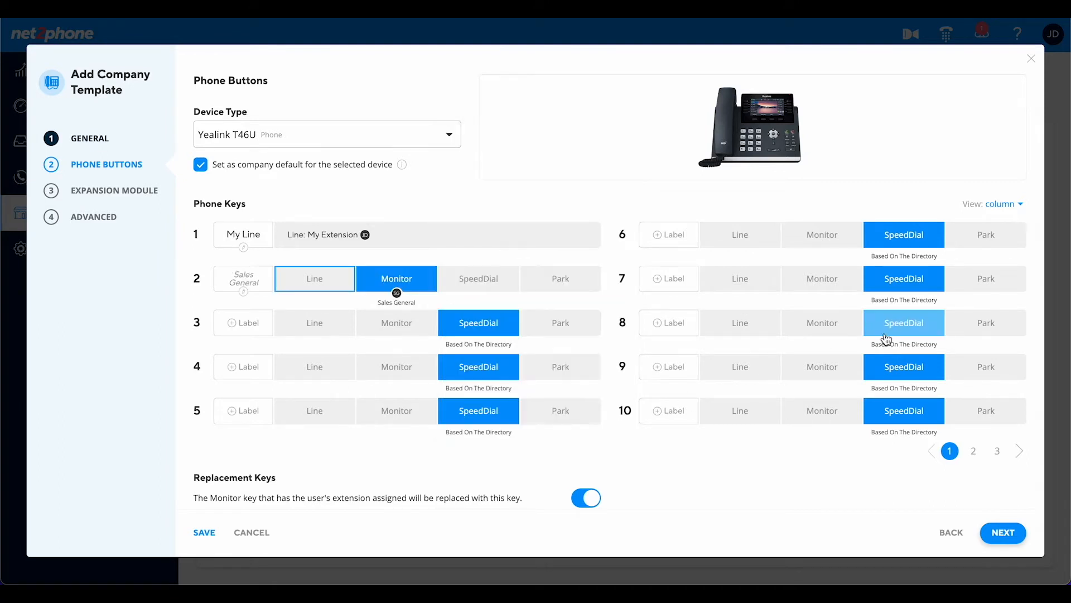
# Configure phone key 3 to monitor the user at extension 201 and save the assignment
pyautogui.click(400, 334)
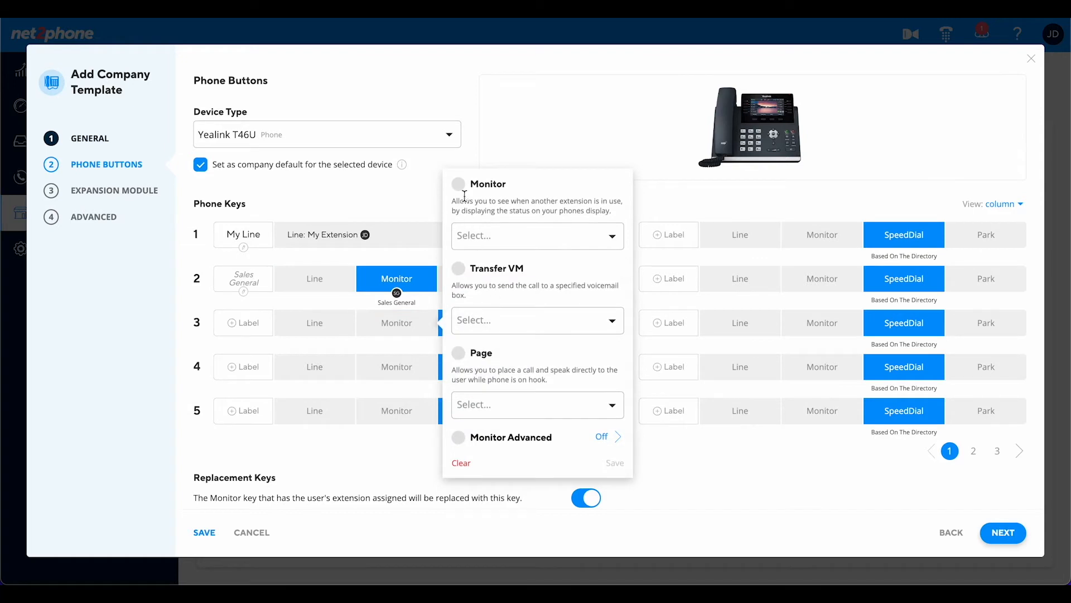
pyautogui.click(459, 185)
pyautogui.click(498, 235)
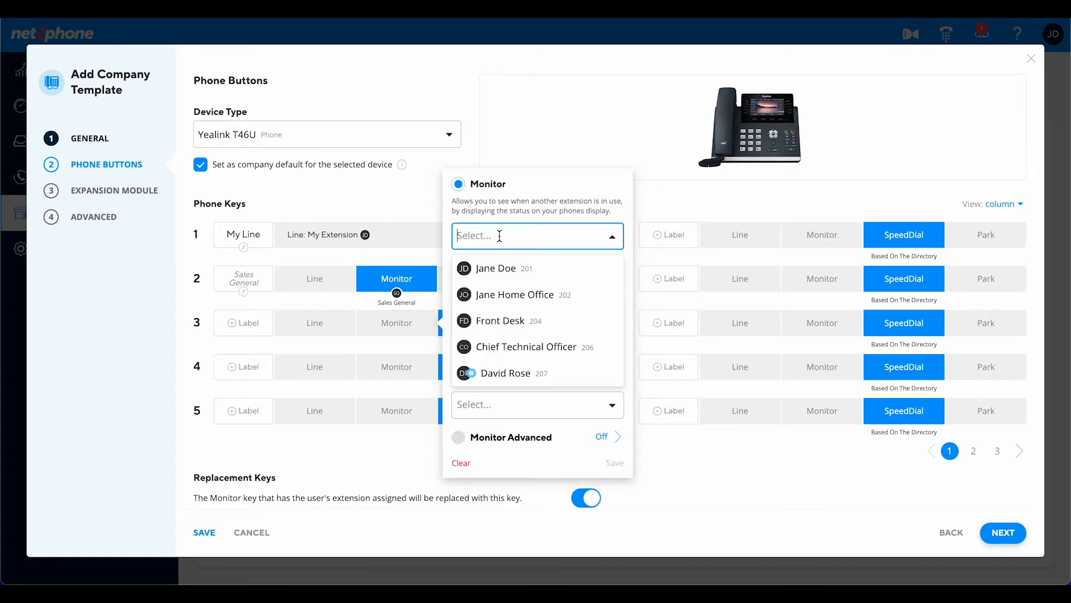
pyautogui.click(500, 269)
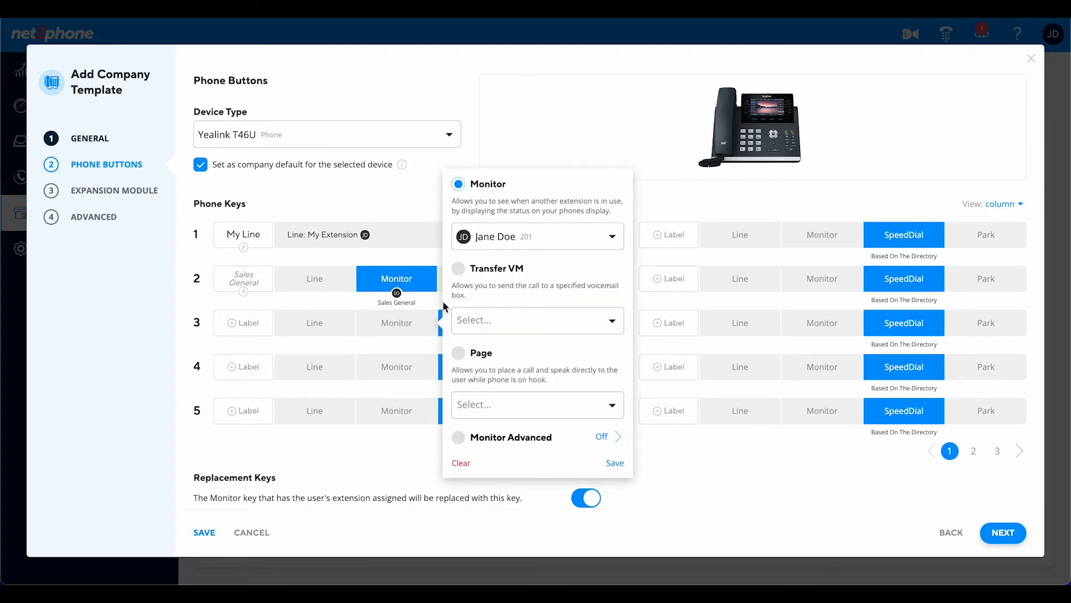
pyautogui.click(616, 464)
# Configure phone key 4 to monitor the Front Desk extension 204 and save the assignment
pyautogui.click(403, 372)
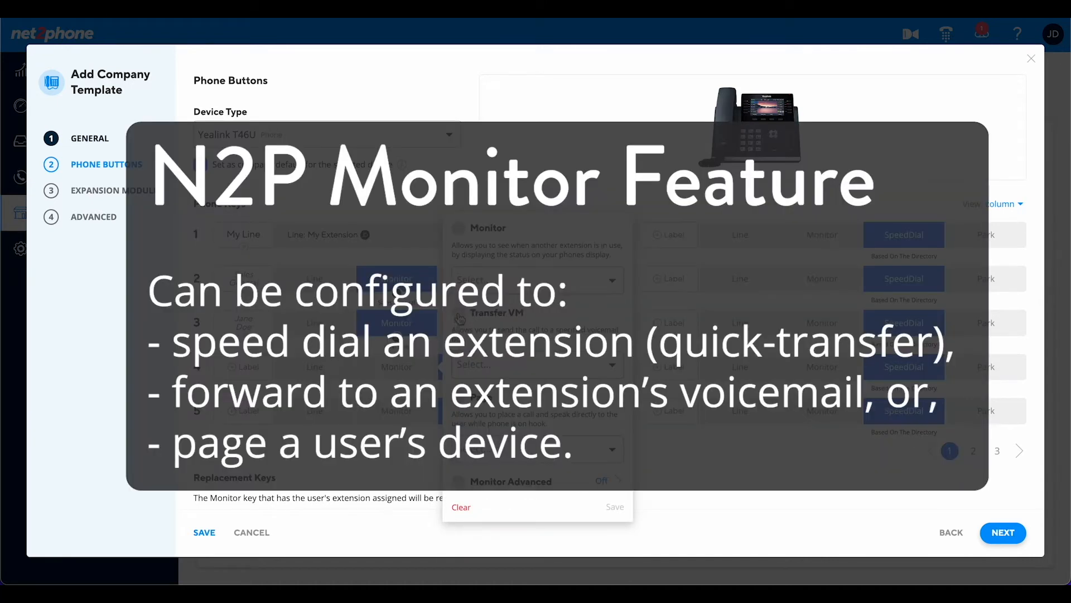
pyautogui.click(459, 229)
pyautogui.click(500, 280)
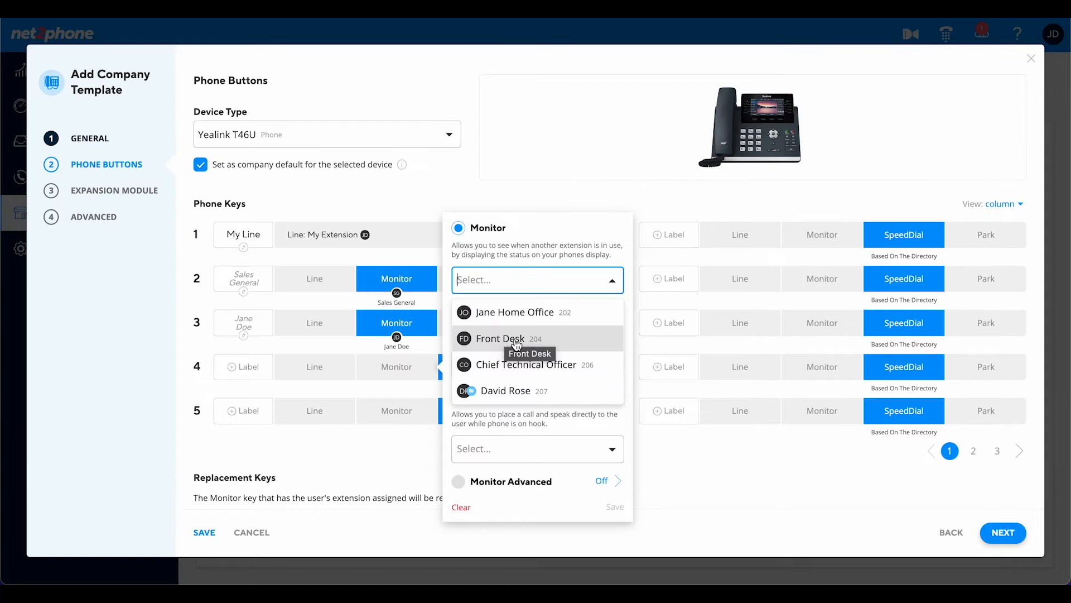
pyautogui.click(522, 338)
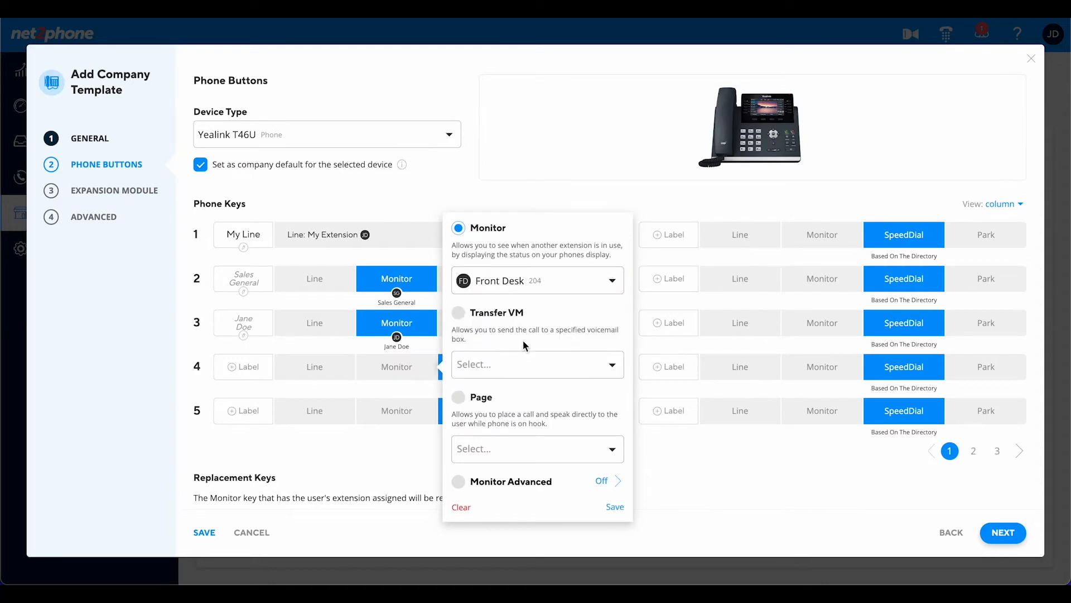
pyautogui.click(615, 507)
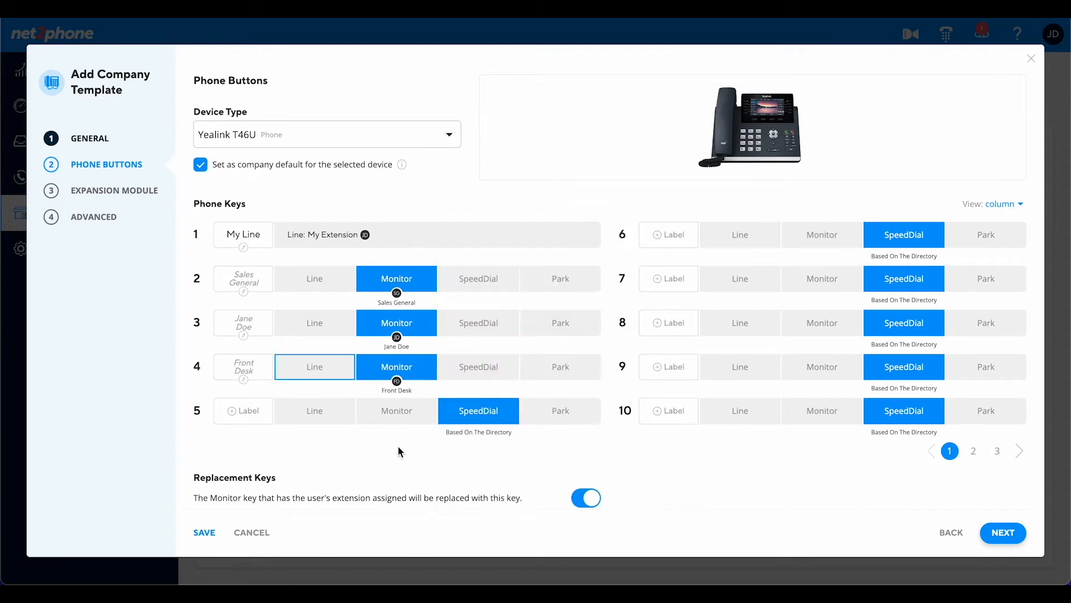
# Open the extension choices for a Monitor assignment on phone key 5
pyautogui.click(397, 413)
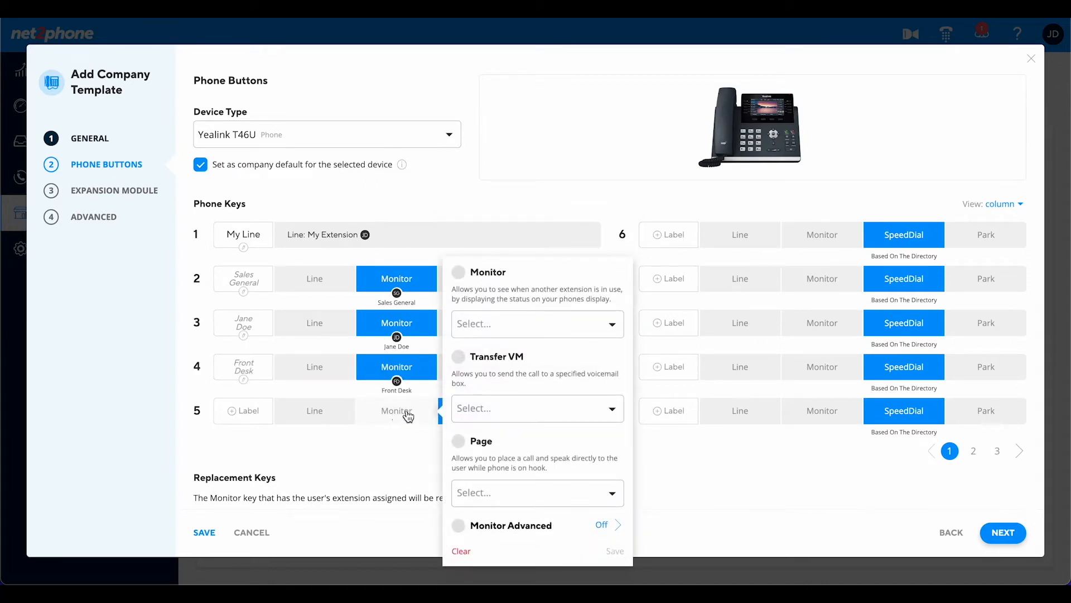
pyautogui.click(548, 325)
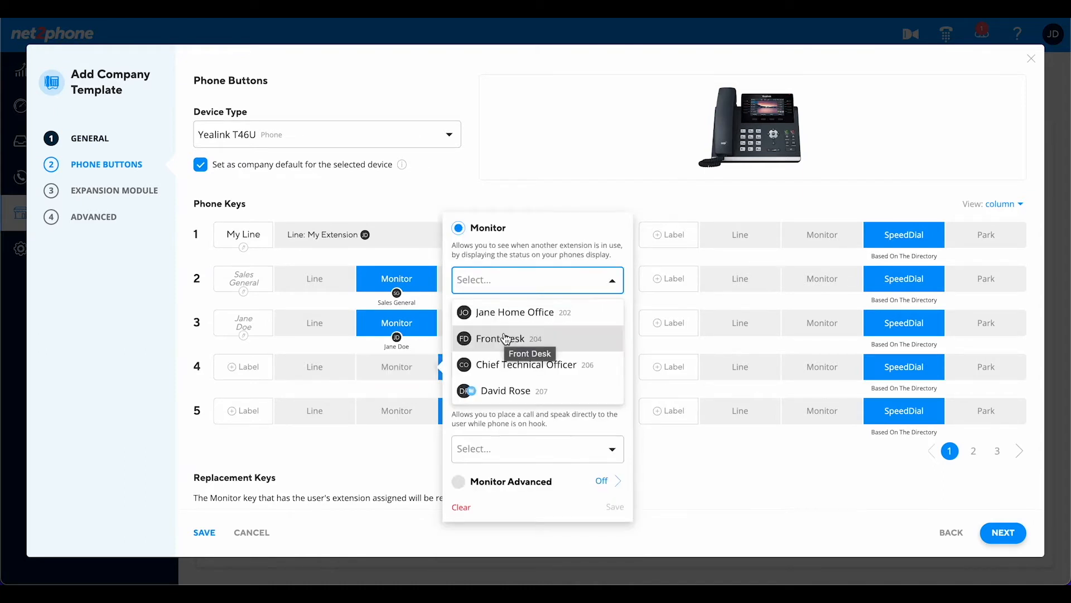
# Select the Front Desk extension 204 for phone key 4's Monitor function and save it
pyautogui.click(518, 340)
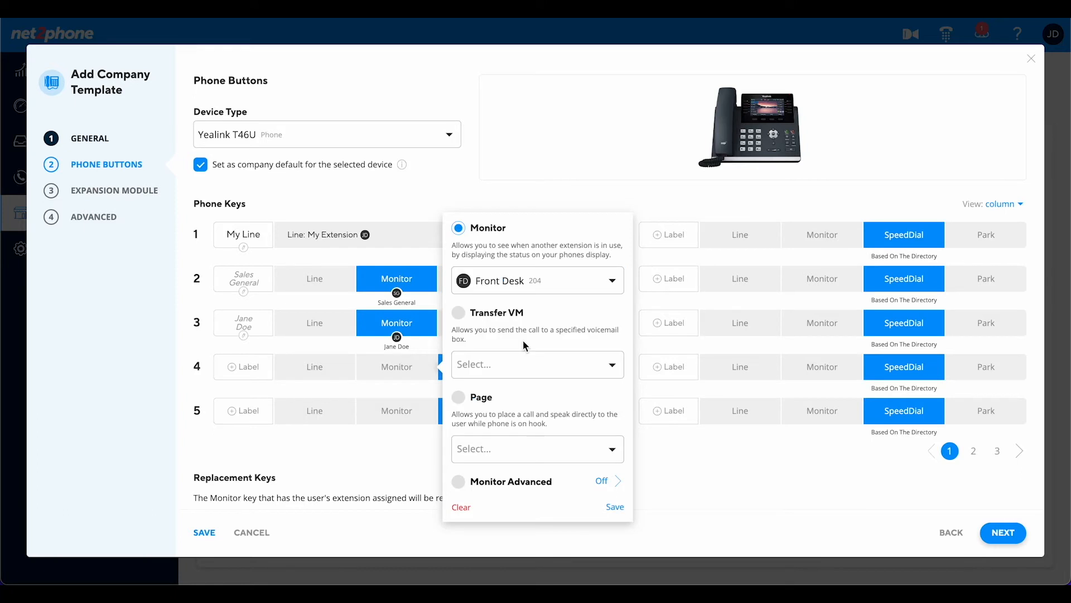
pyautogui.click(616, 509)
# Set phone key 5 to Transfer VM for the home office extension 202 and save the assignment
pyautogui.click(396, 417)
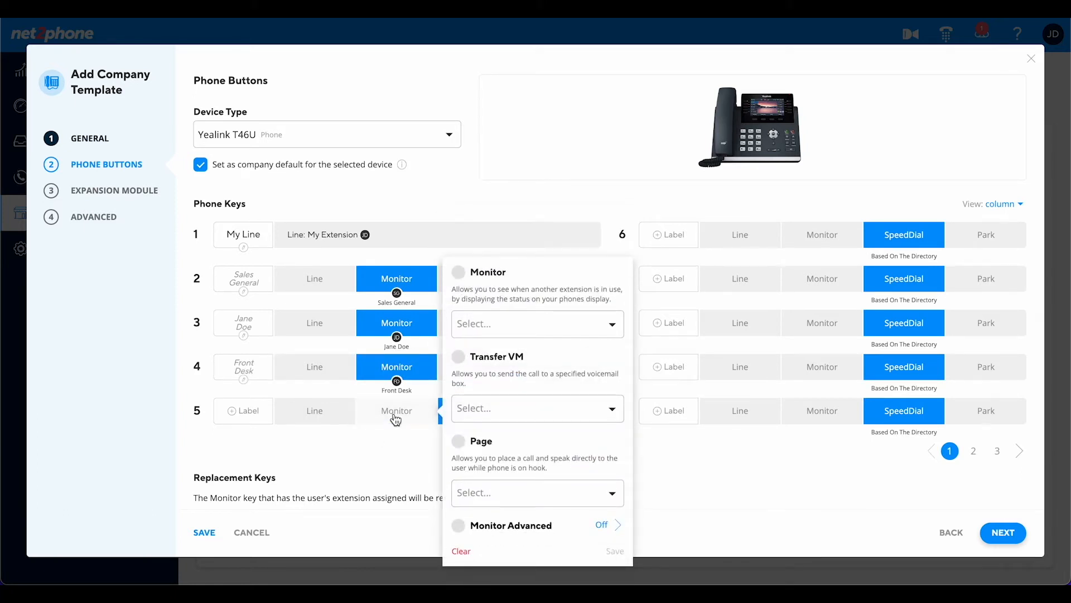
pyautogui.click(549, 324)
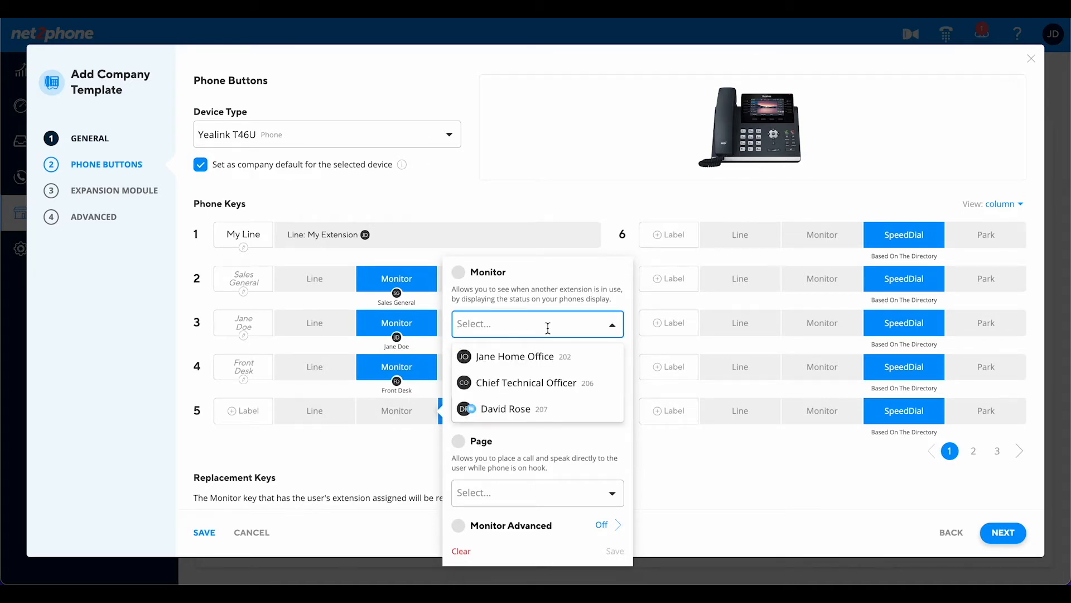
pyautogui.click(510, 275)
pyautogui.click(458, 357)
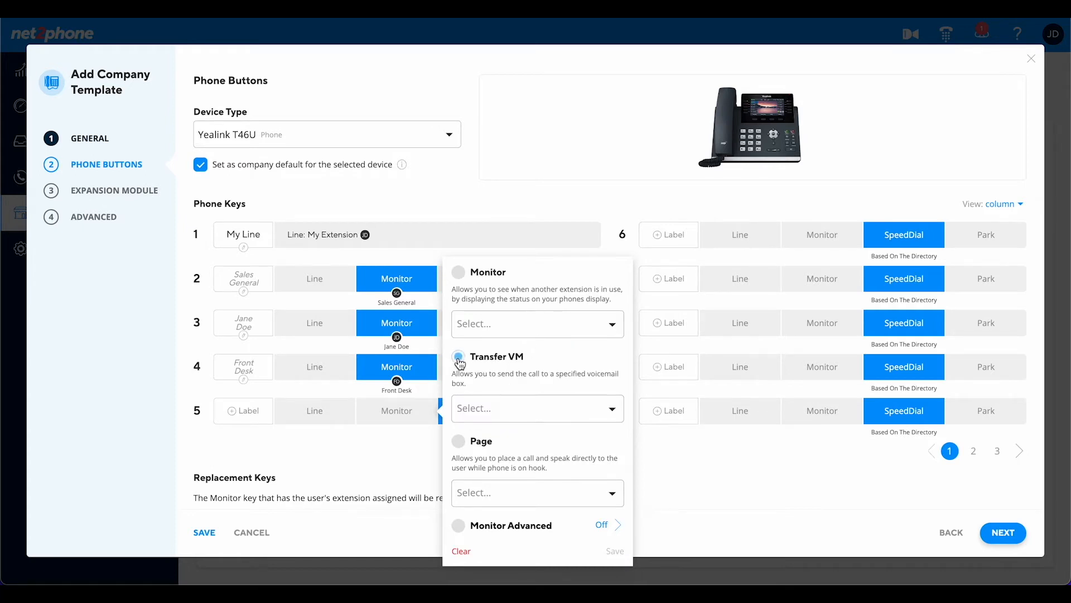
pyautogui.click(495, 408)
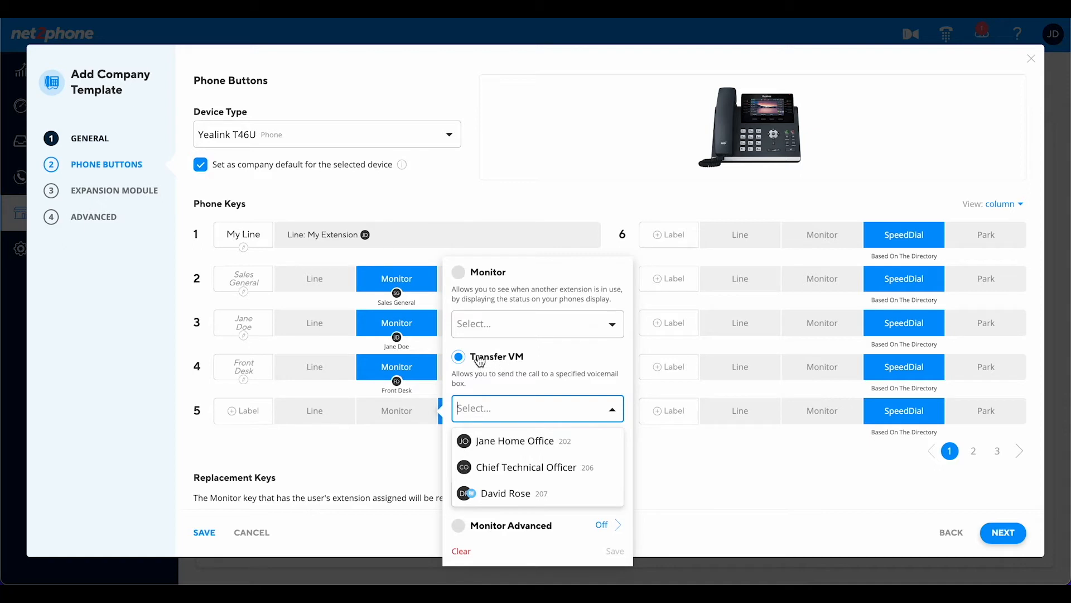
pyautogui.moveTo(477, 357); pyautogui.dragTo(524, 356)
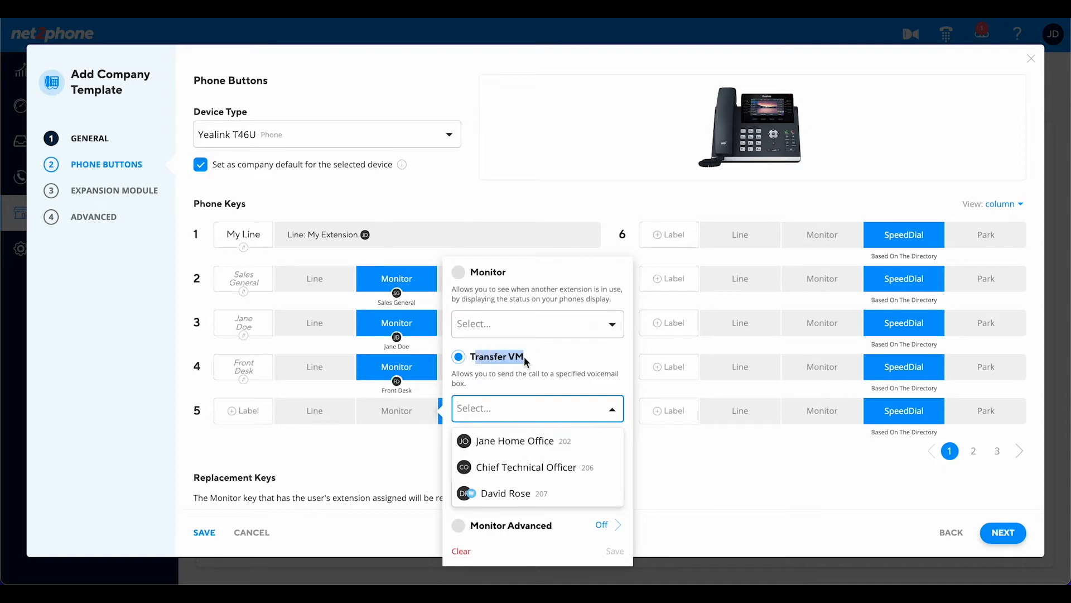
pyautogui.click(493, 410)
pyautogui.click(504, 440)
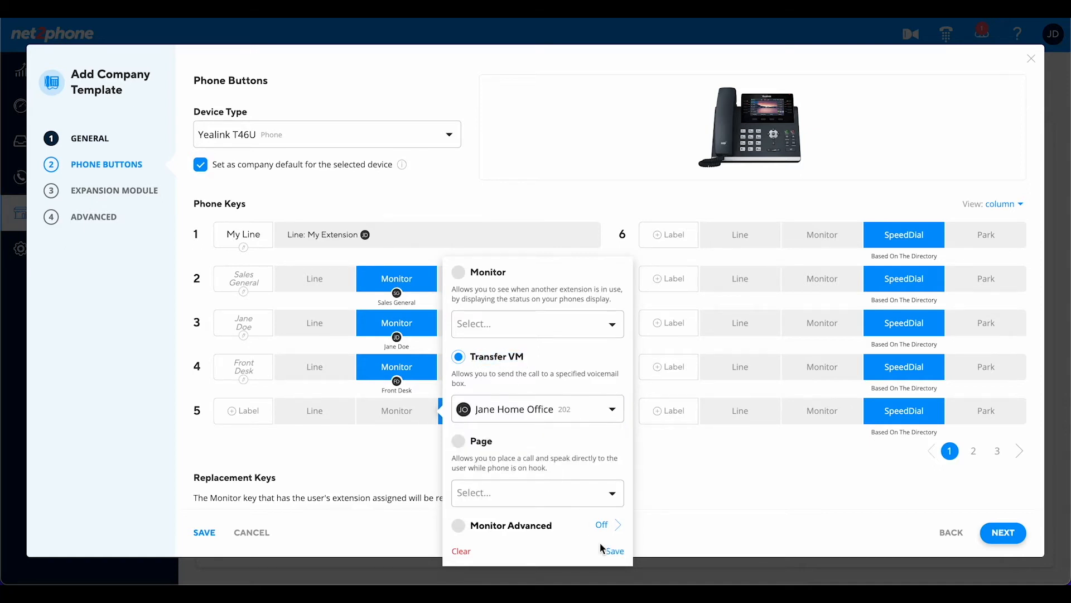
pyautogui.click(615, 552)
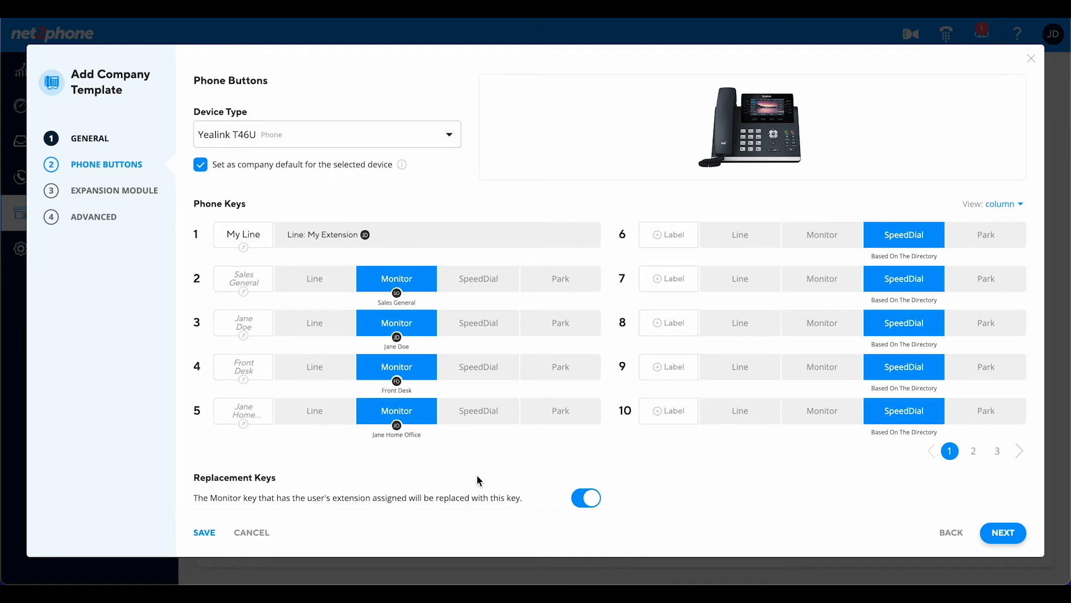
# Configure phone key 6 as a Park key using slot 2 and save the assignment
pyautogui.scroll(-1, 477, 481)
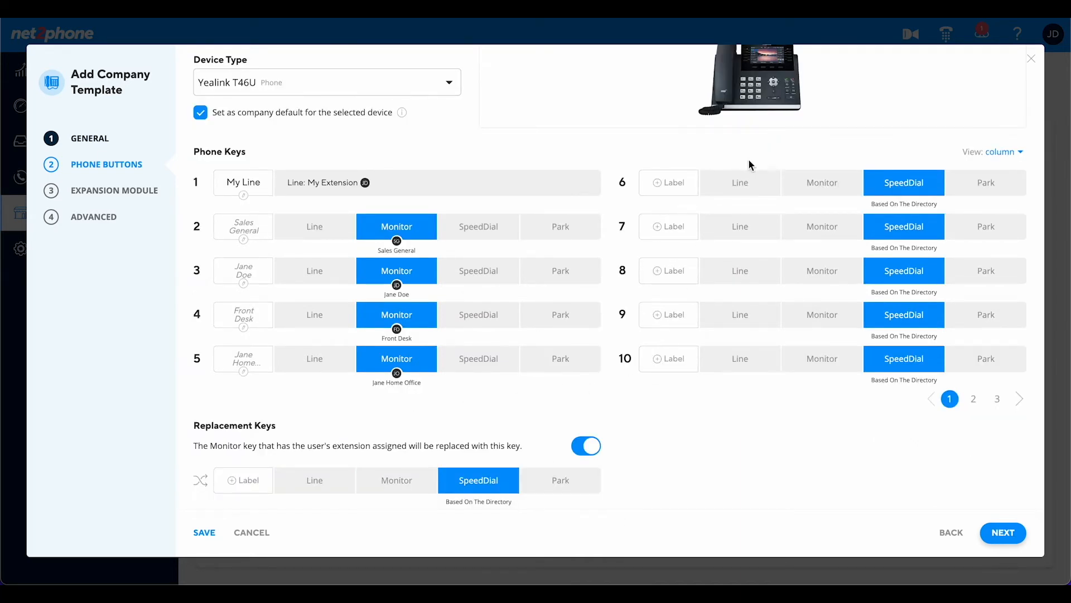
pyautogui.click(968, 183)
pyautogui.press('BackSpace')
pyautogui.write('2')
pyautogui.click(1006, 308)
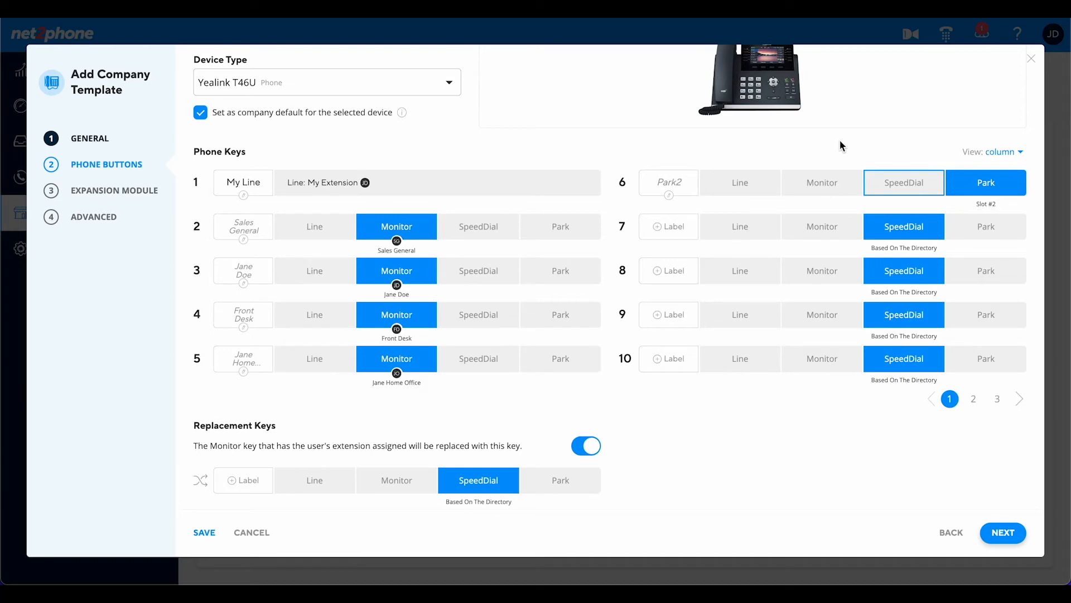
# Try the Replacement Keys switch and the Monitor and SpeedDial options for the replacement key
pyautogui.scroll(1, 839, 139)
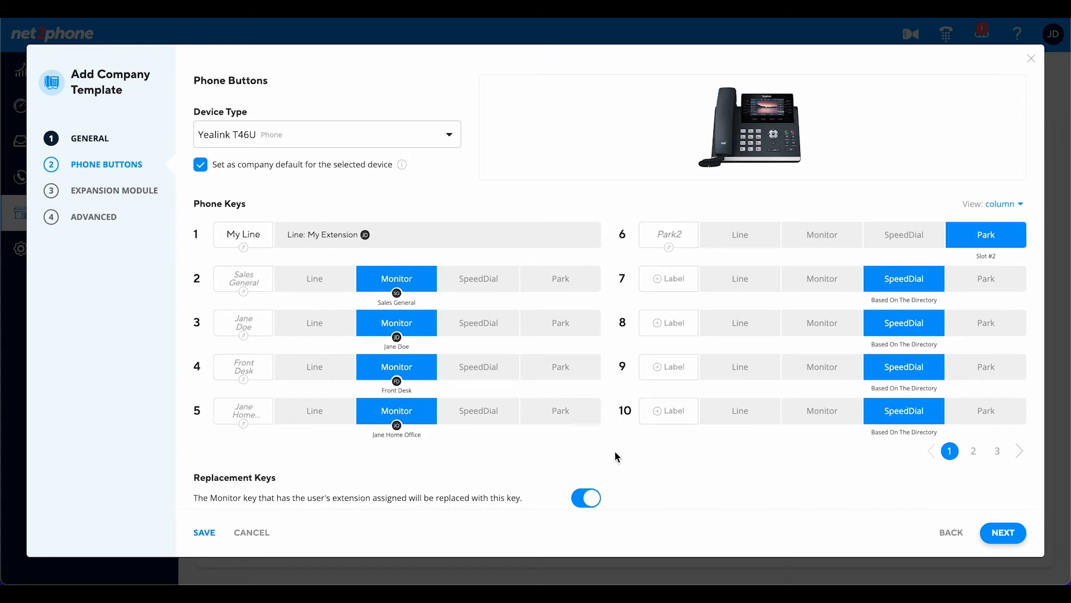
pyautogui.scroll(-1, 615, 451)
pyautogui.click(585, 448)
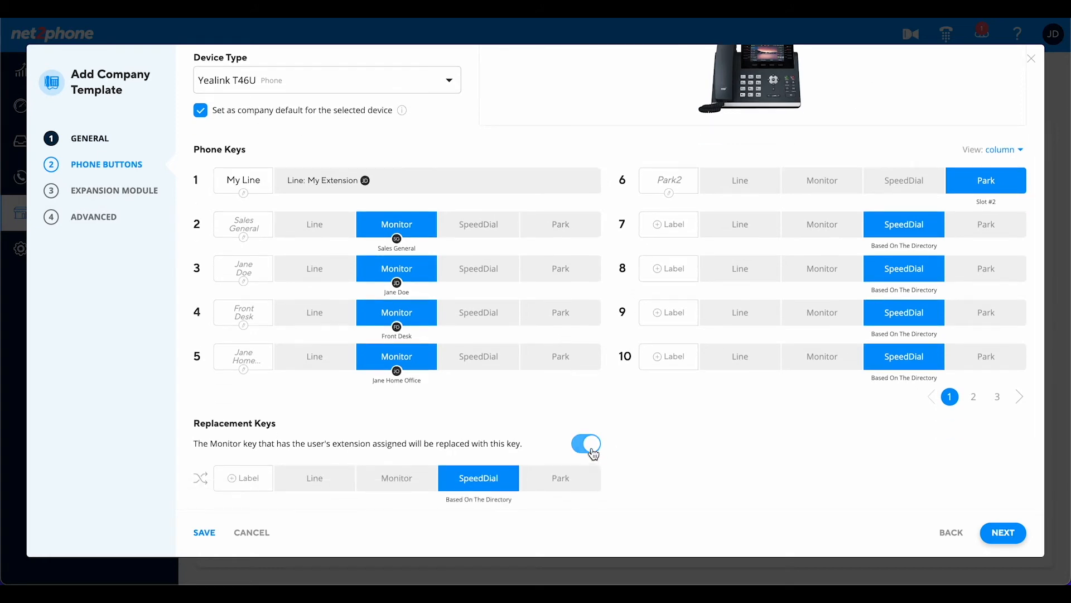
pyautogui.click(592, 450)
pyautogui.click(408, 483)
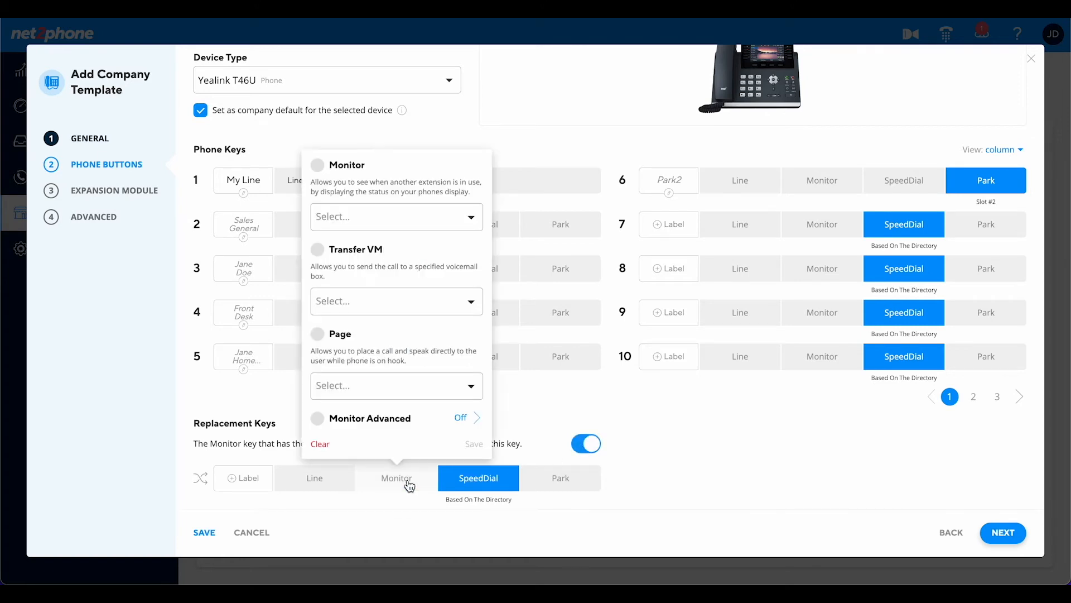
pyautogui.click(317, 165)
pyautogui.click(341, 221)
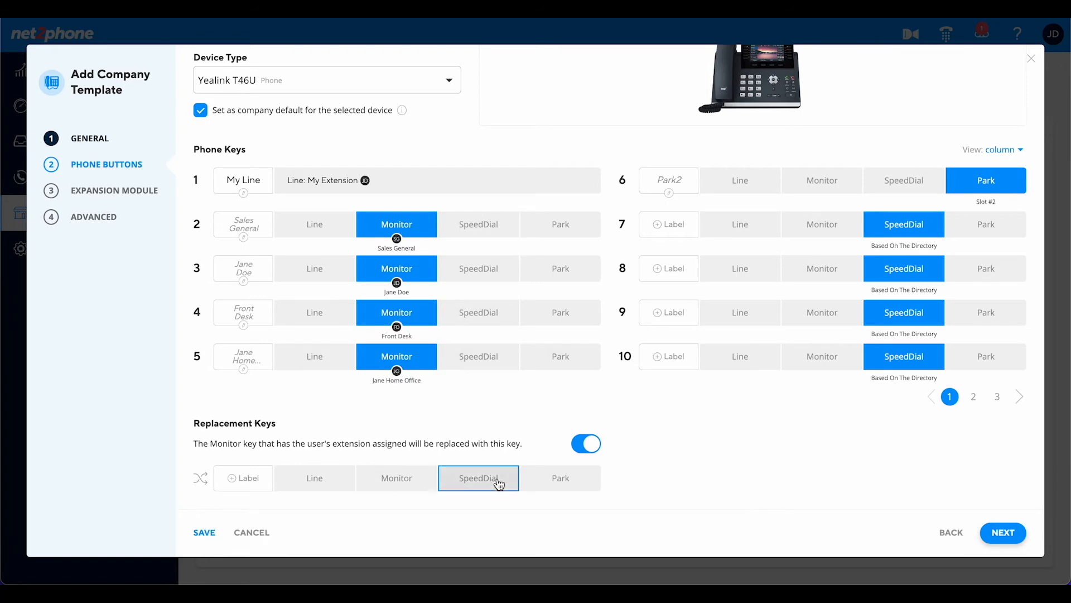
pyautogui.click(499, 481)
# Add an expansion module to the template, look through its phone keys, and delete the module
pyautogui.click(1002, 534)
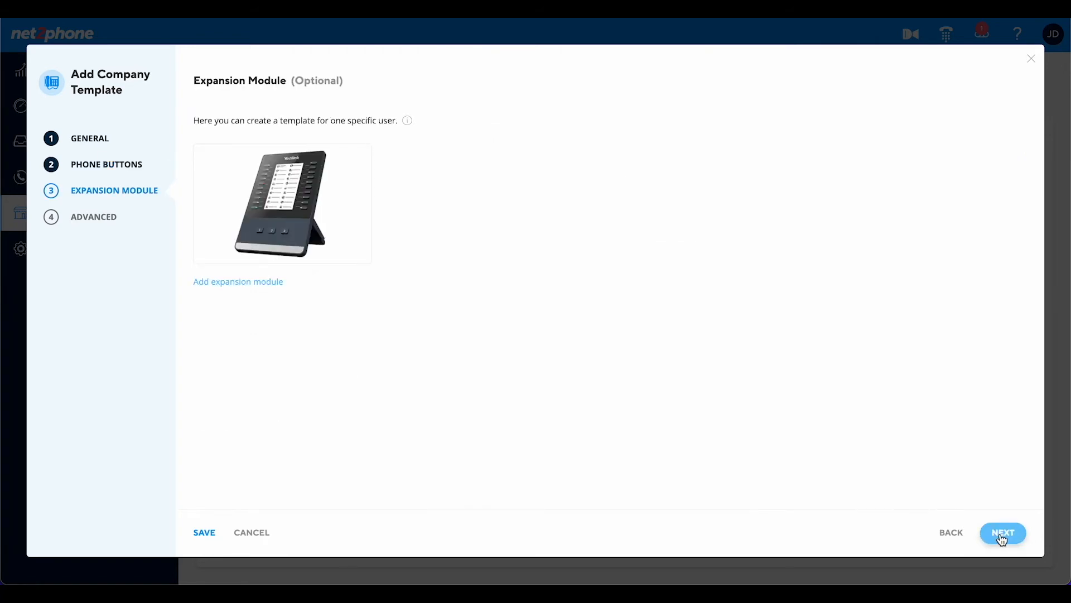
pyautogui.click(225, 281)
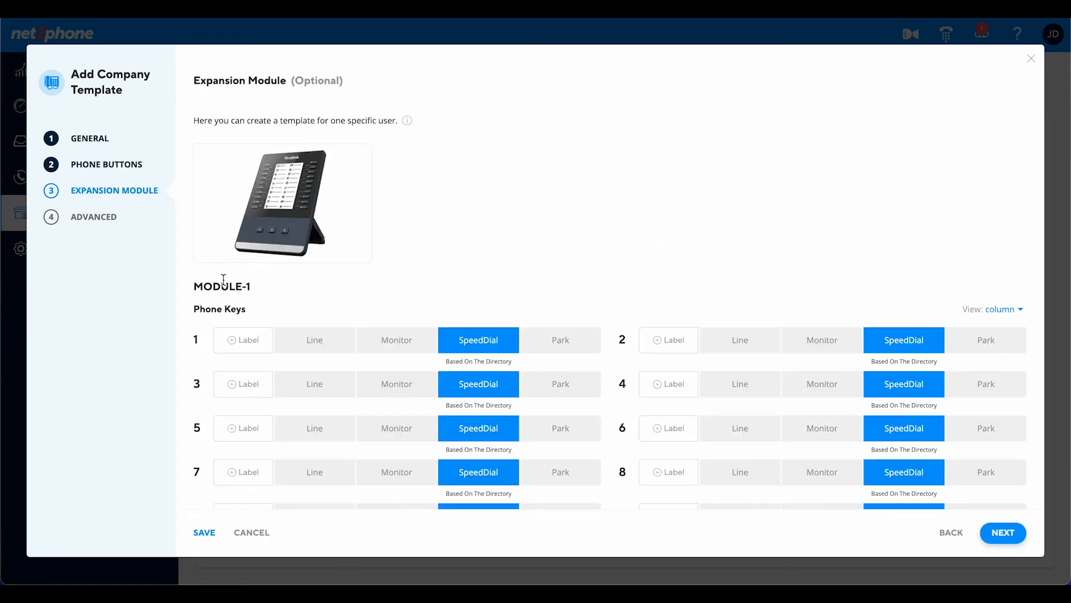
pyautogui.scroll(-3, 444, 316)
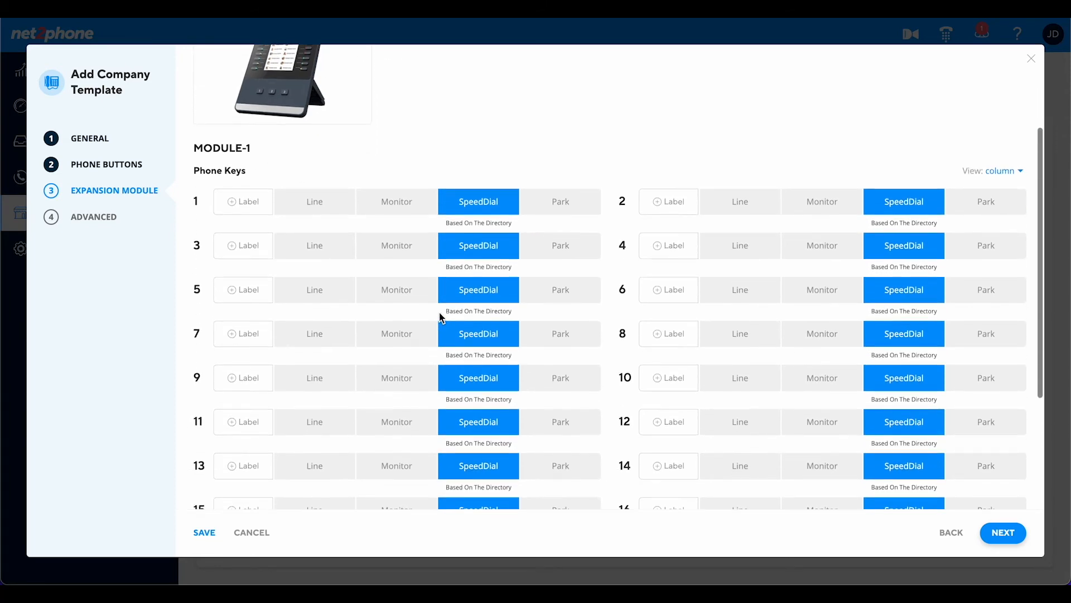
pyautogui.scroll(3, 390, 296)
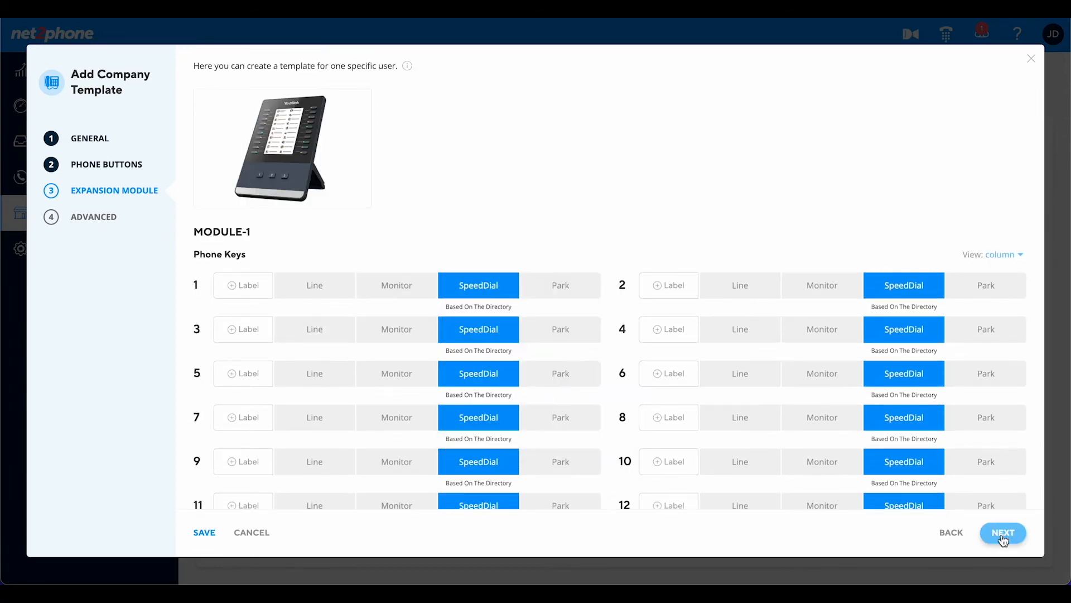
pyautogui.scroll(-5, 521, 201)
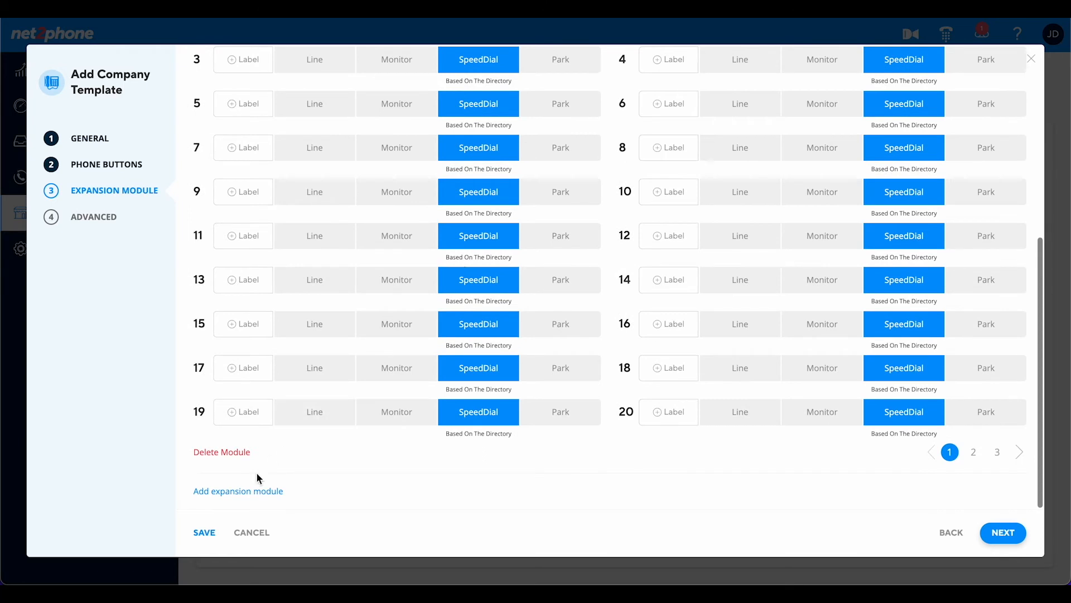
pyautogui.click(240, 453)
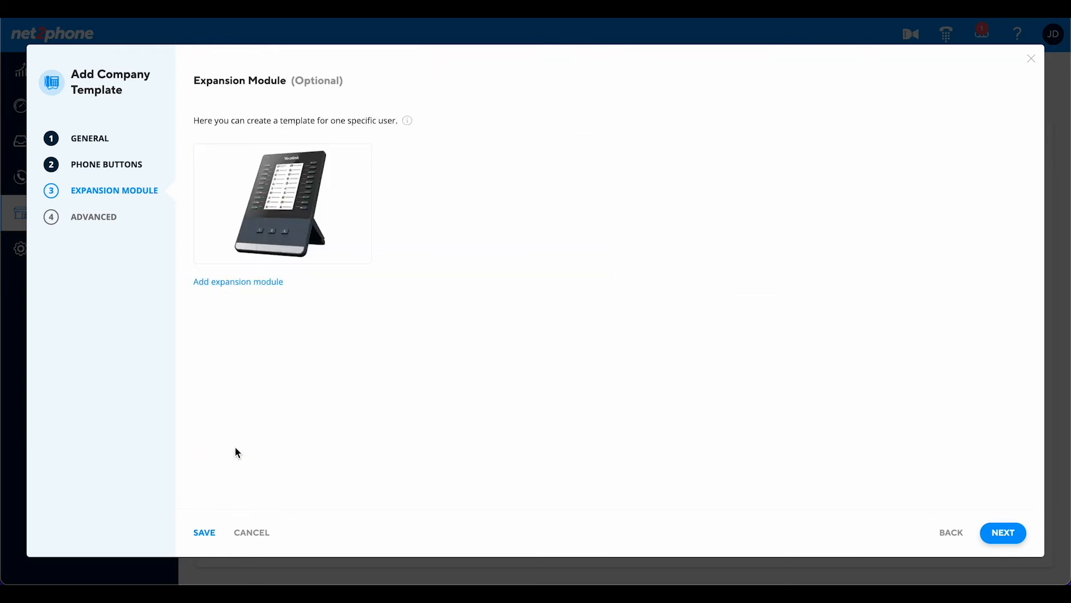
# Assign extensions 201, 202 and Sales General 205 to Virtual Voicemail in the advanced settings and save the template
pyautogui.click(1004, 532)
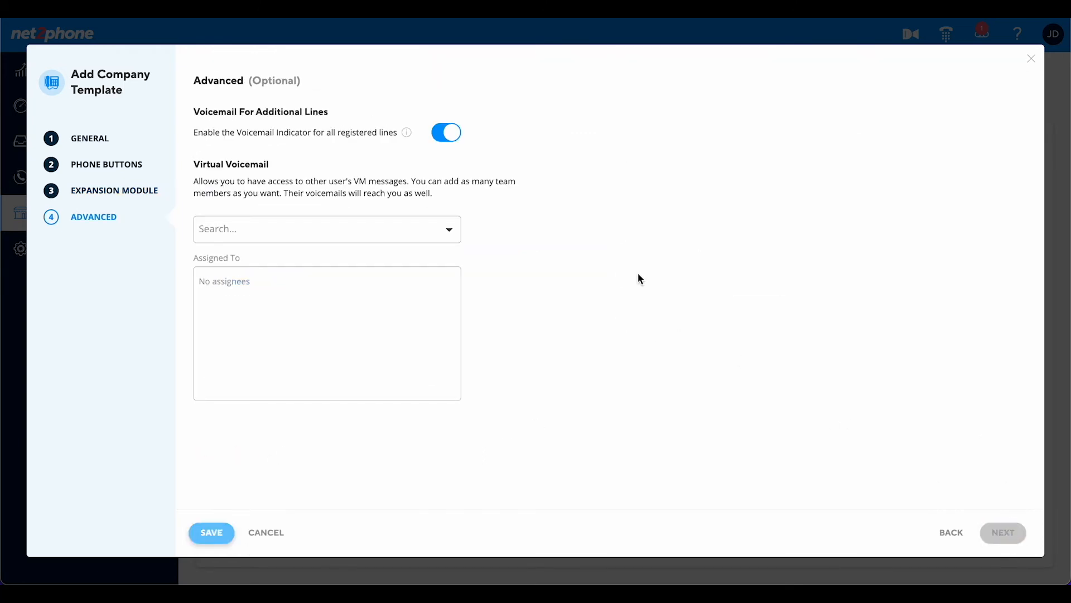
pyautogui.click(324, 229)
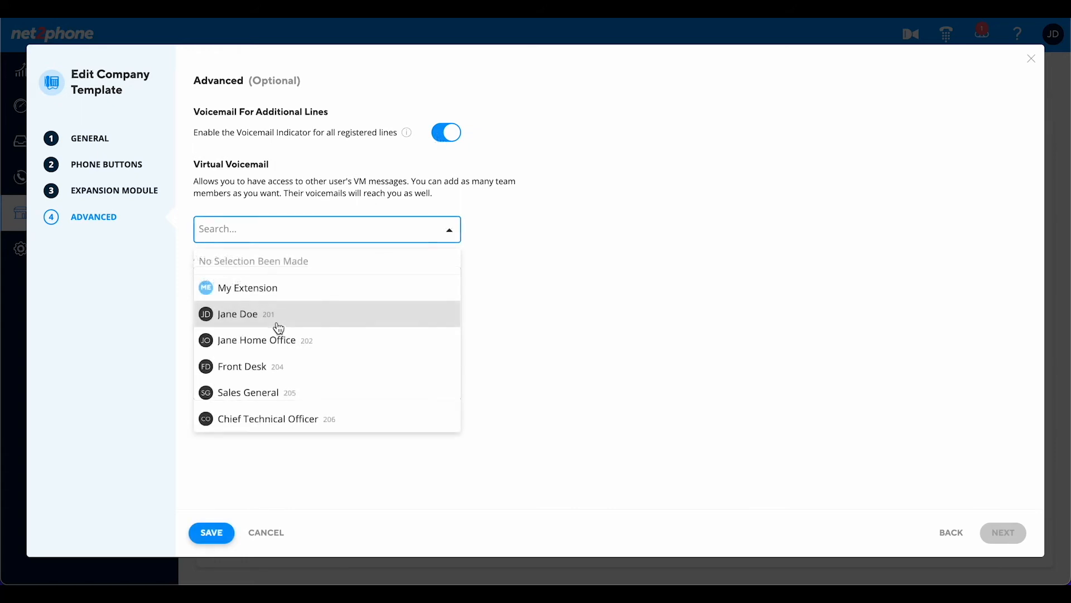
pyautogui.click(278, 314)
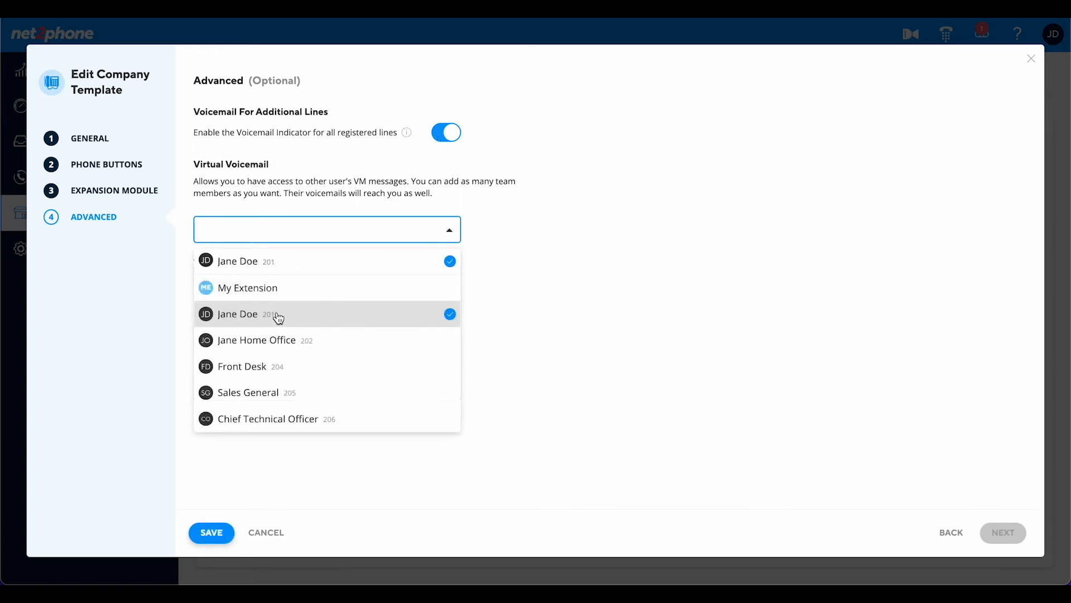
pyautogui.click(269, 334)
pyautogui.click(268, 370)
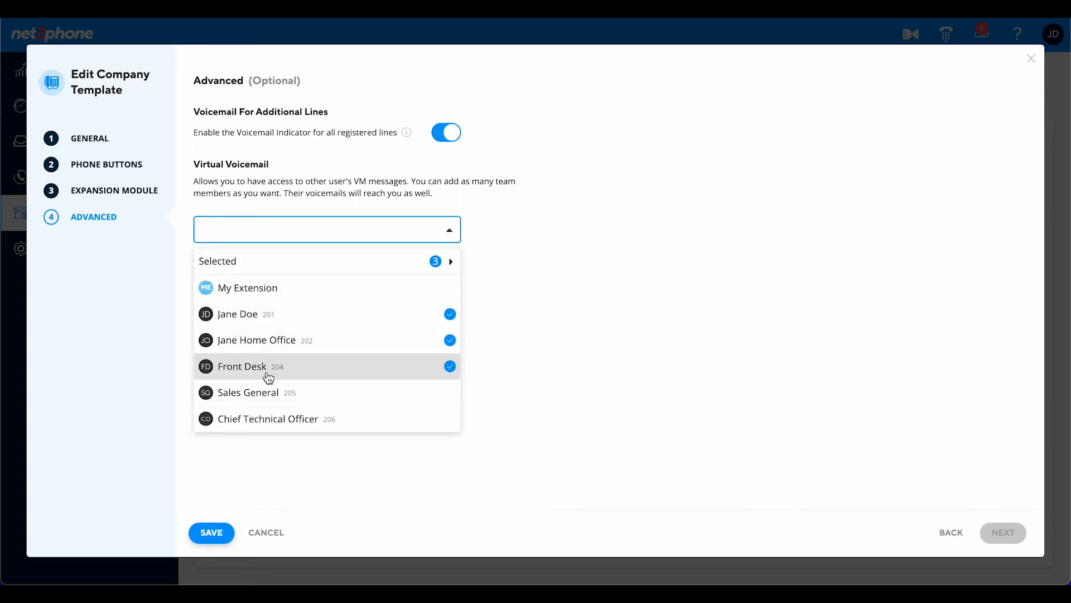
pyautogui.click(271, 398)
pyautogui.click(260, 369)
pyautogui.click(262, 422)
pyautogui.click(263, 421)
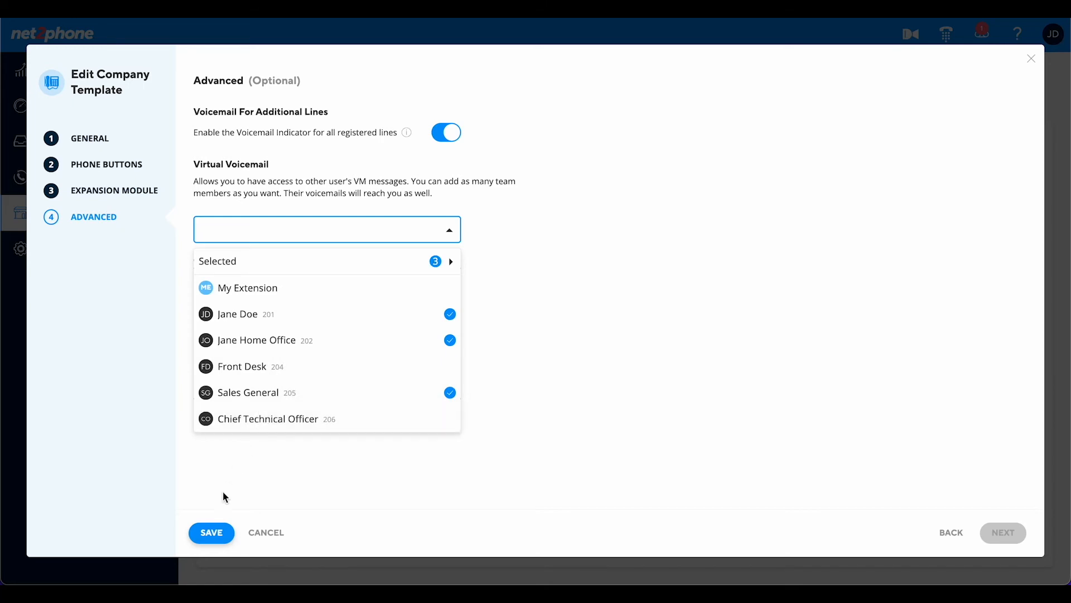
pyautogui.click(249, 452)
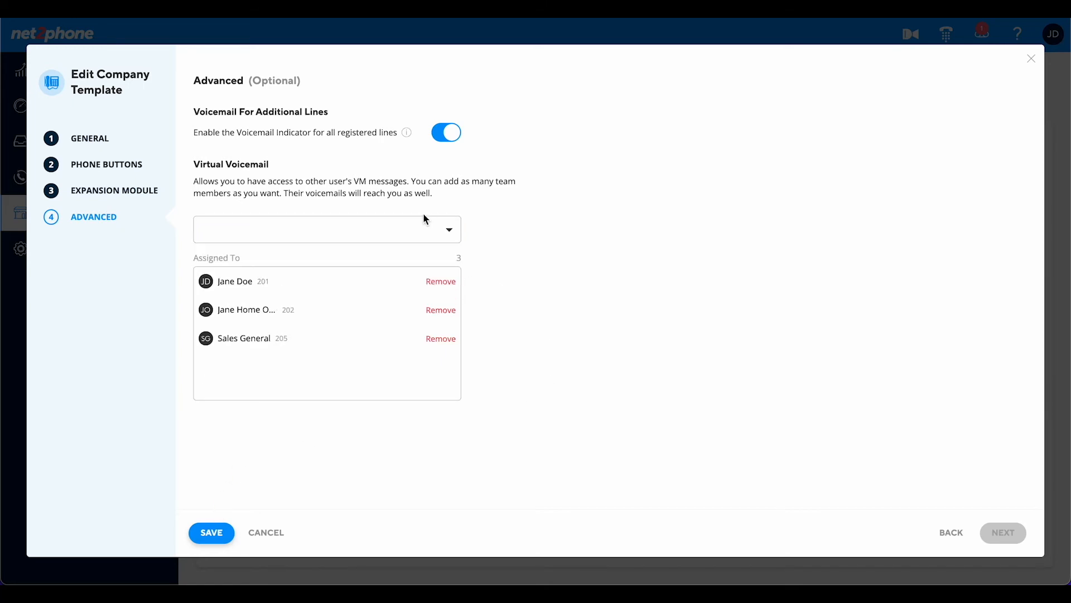
pyautogui.moveTo(405, 134)
pyautogui.click(208, 537)
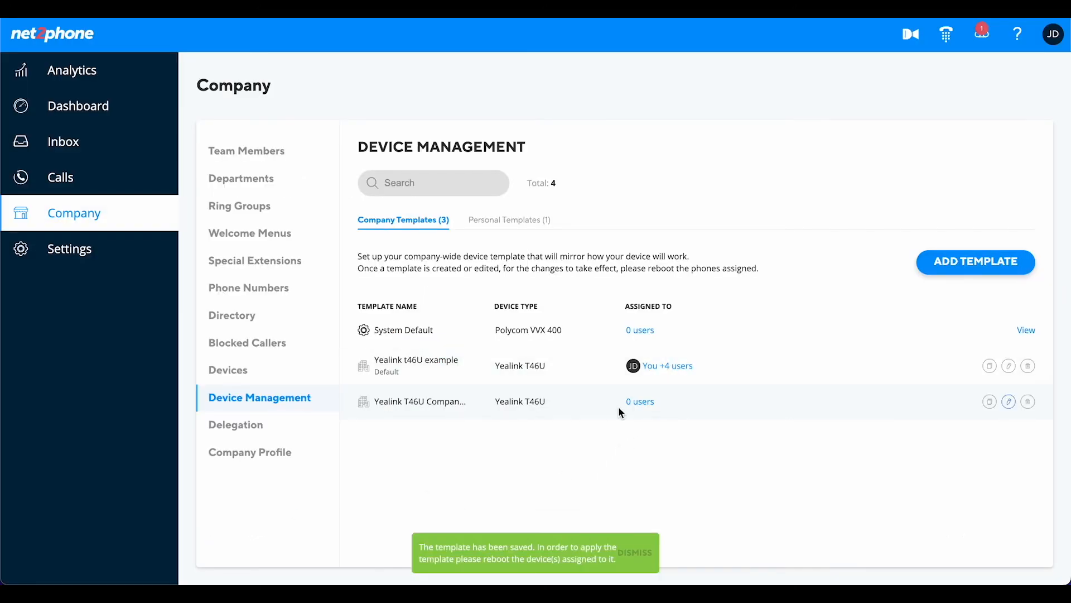
pyautogui.click(640, 401)
pyautogui.click(693, 273)
pyautogui.click(693, 301)
pyautogui.click(694, 329)
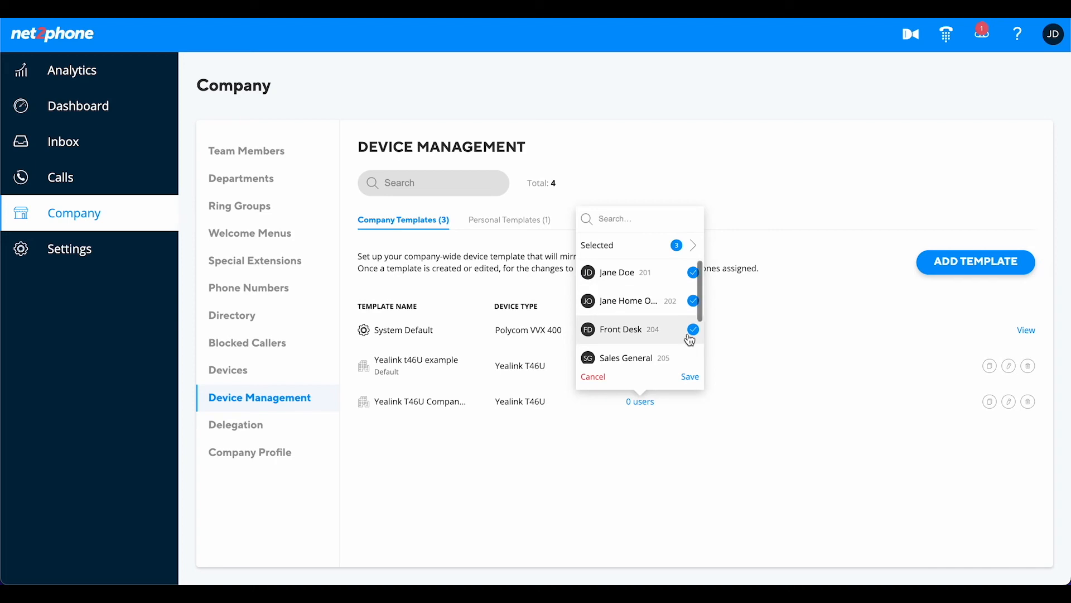
pyautogui.scroll(-2, 690, 338)
pyautogui.click(690, 292)
pyautogui.click(616, 481)
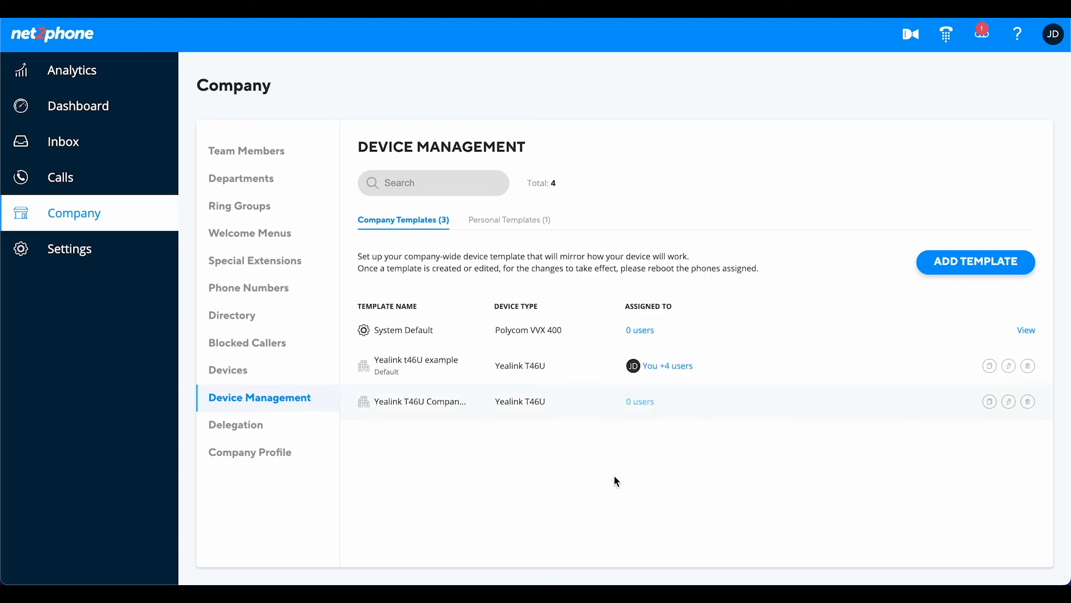
# Assign the users at extensions 201, 202 and 204 to the unassigned Yealink T46U company template and save
pyautogui.click(642, 402)
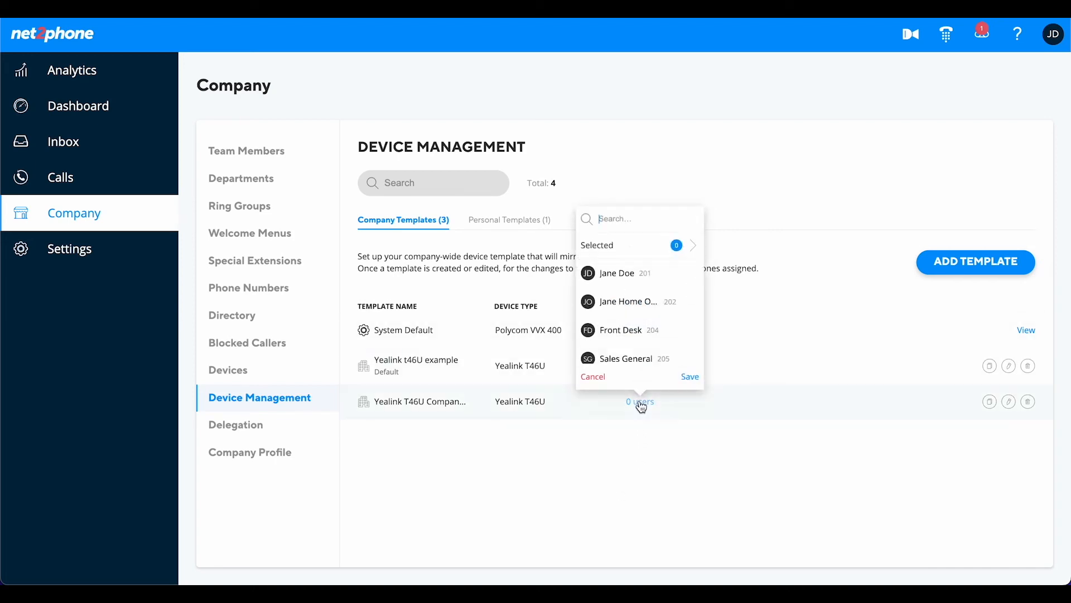
pyautogui.click(674, 282)
pyautogui.click(674, 306)
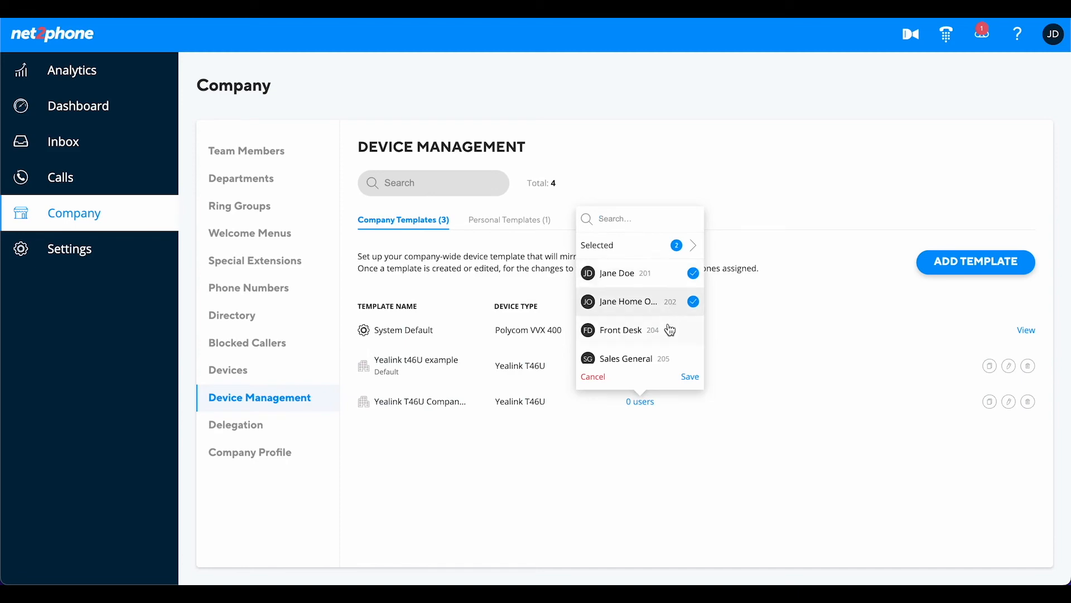
pyautogui.click(674, 330)
pyautogui.click(691, 378)
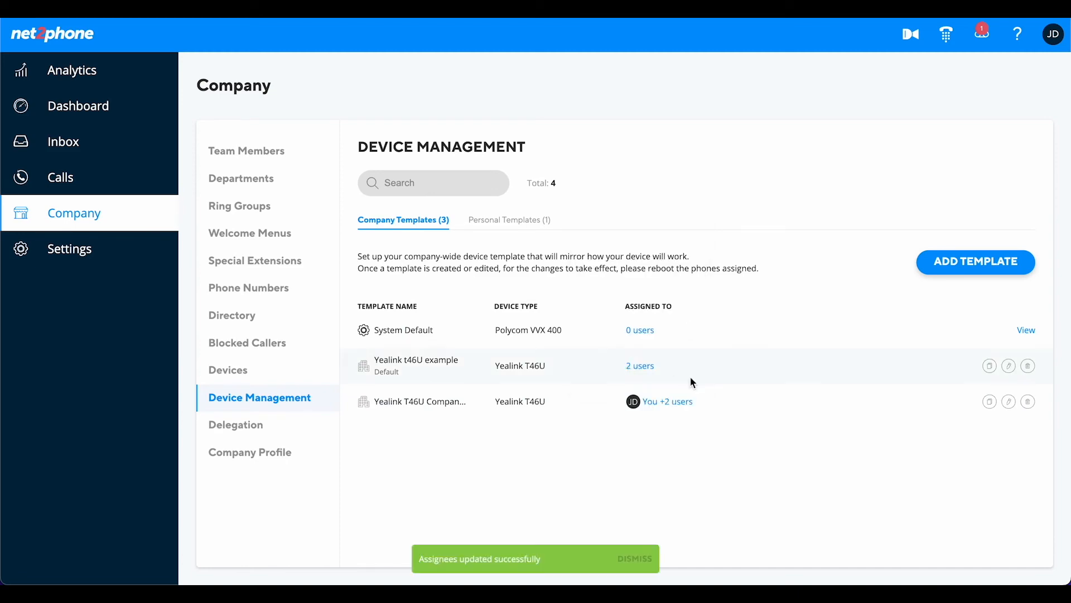
# Open the personal template assigned to extension 207 for editing and view its phone button layout
pyautogui.click(646, 371)
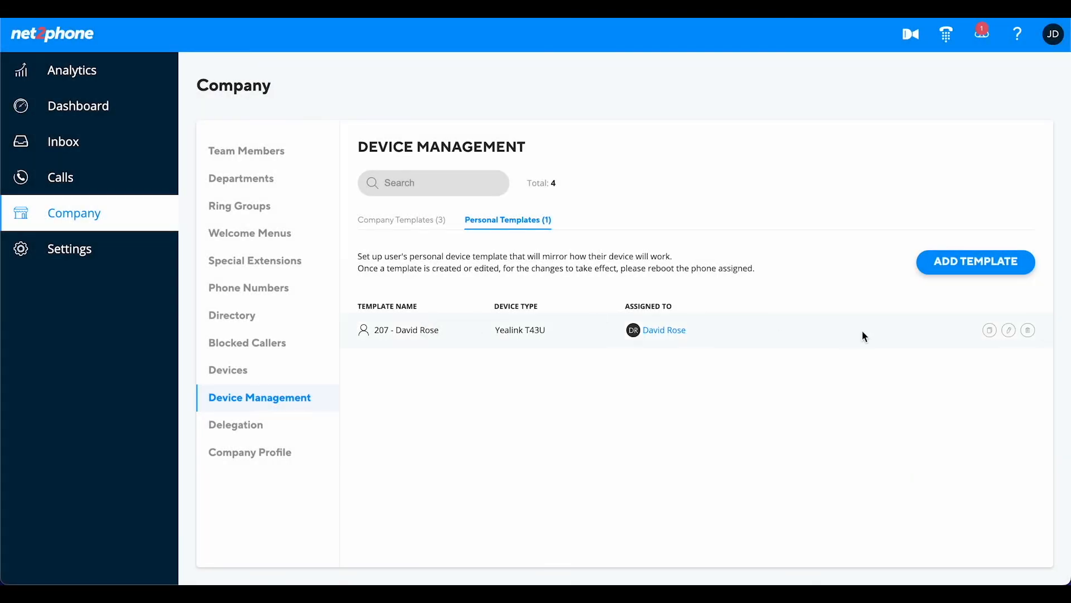
pyautogui.click(1009, 330)
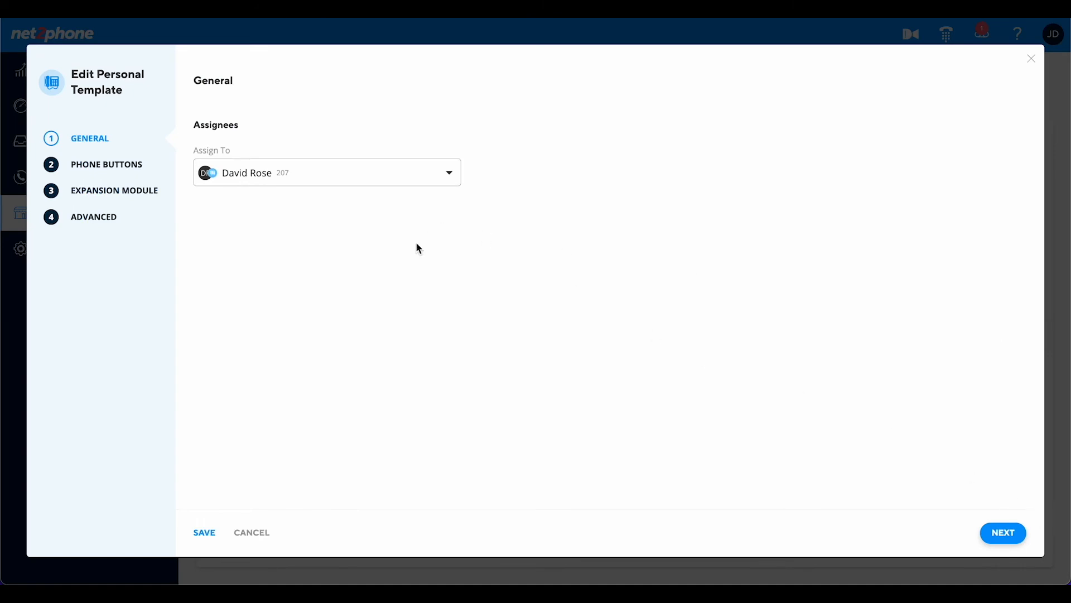
pyautogui.click(985, 527)
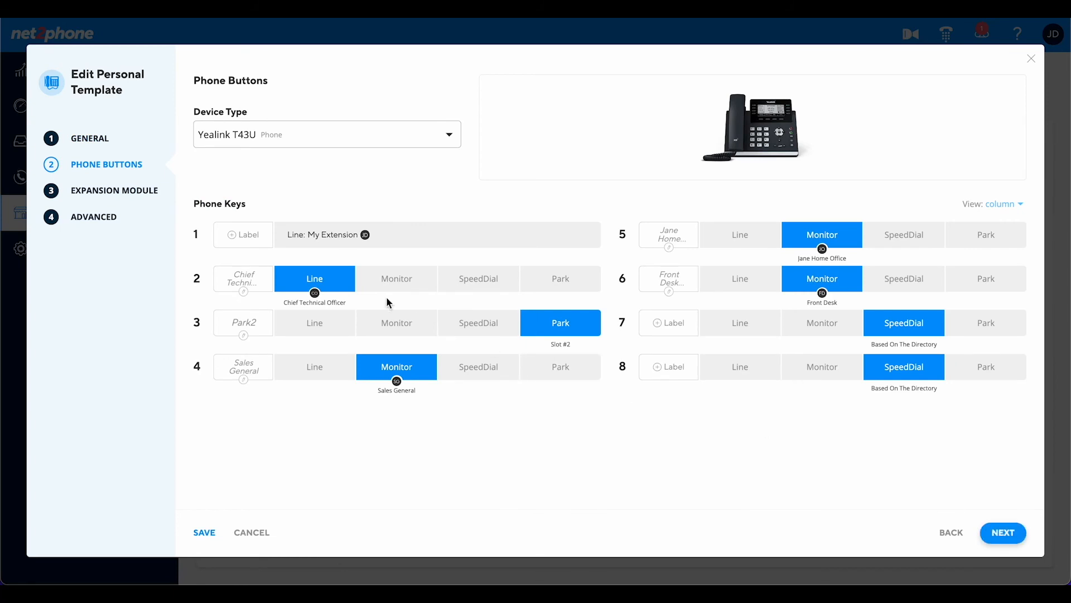
# Clear the line assigned to phone key 2 and reassign the key to Chief Technical Officer, extension 206
pyautogui.click(343, 280)
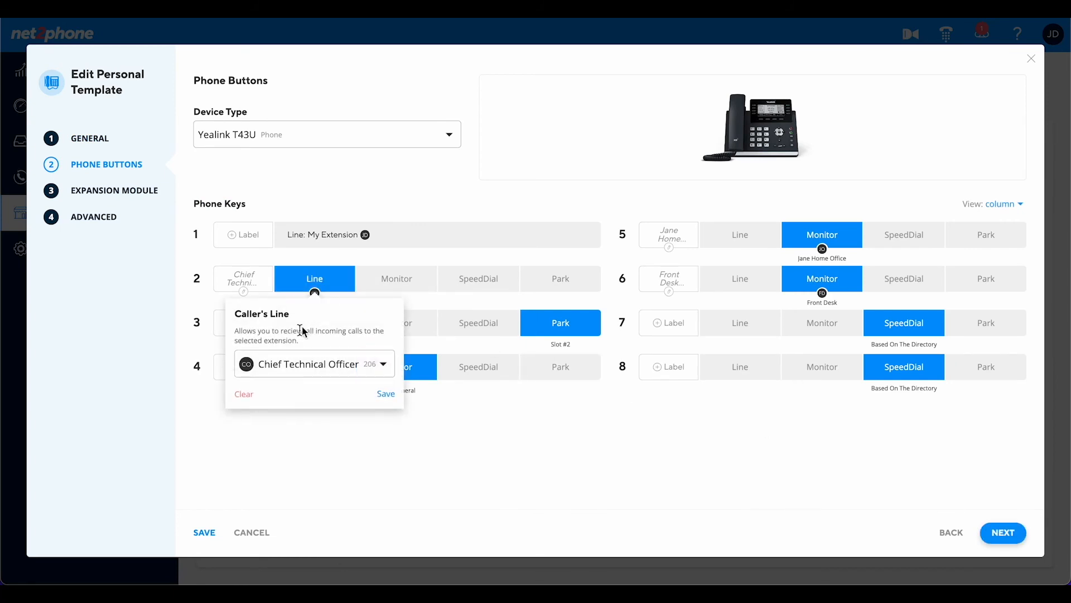
pyautogui.click(245, 394)
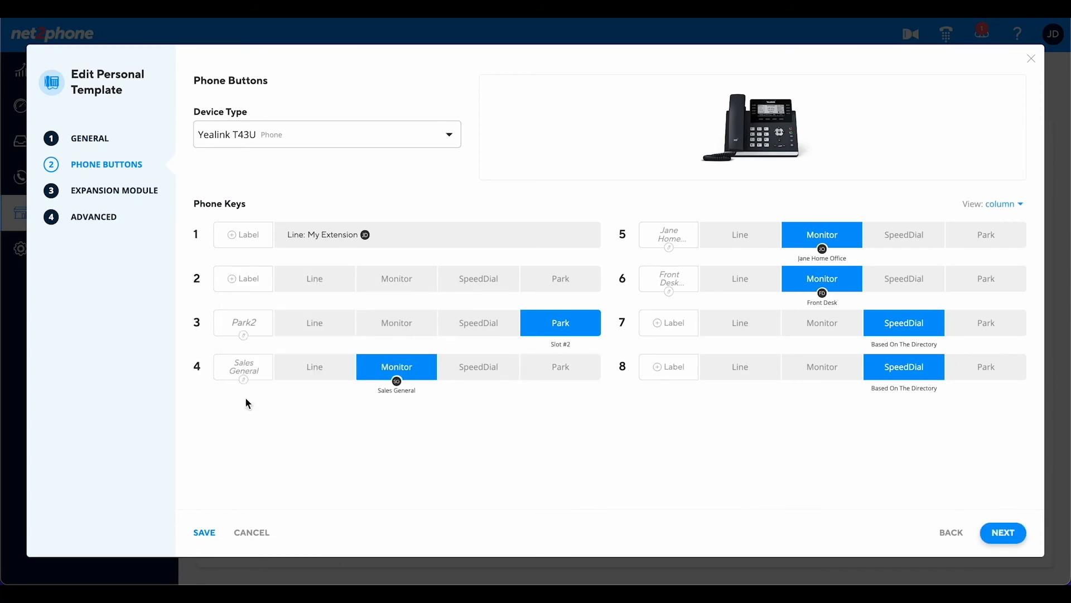
pyautogui.click(311, 290)
pyautogui.click(283, 369)
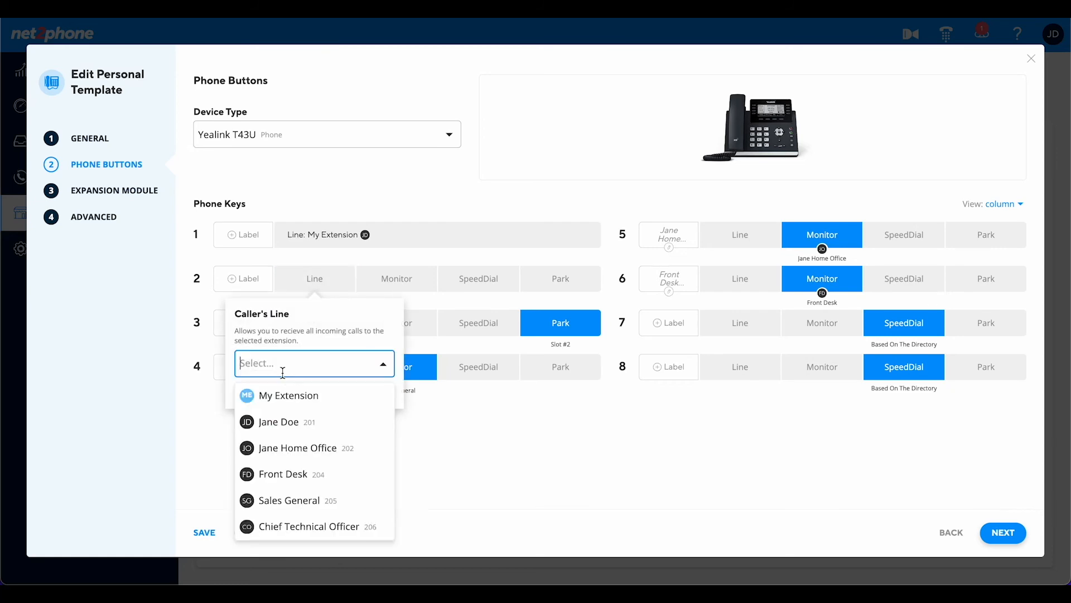
pyautogui.click(296, 526)
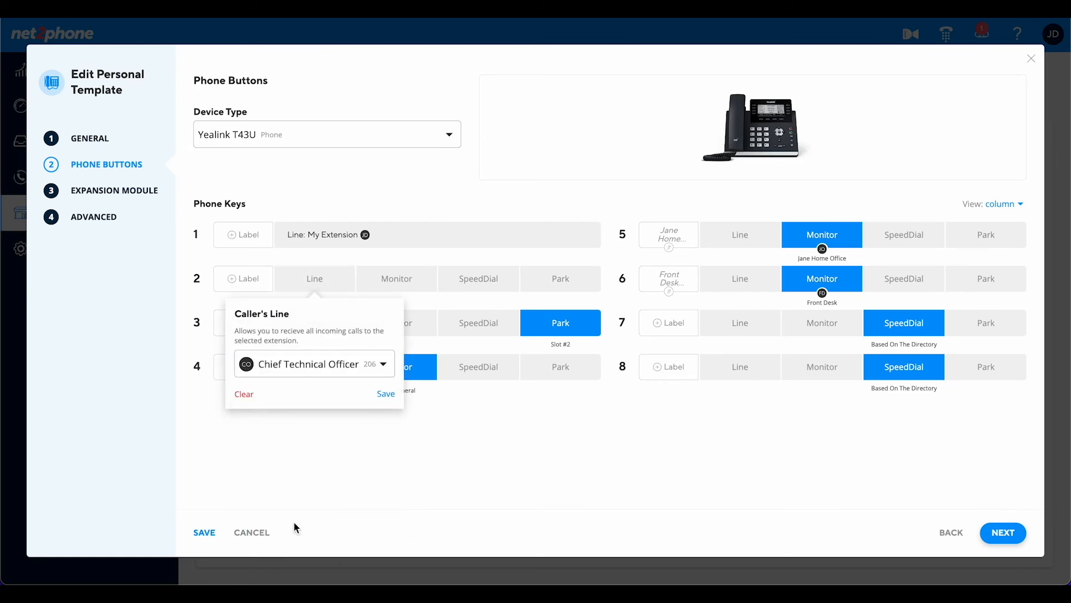
pyautogui.click(388, 396)
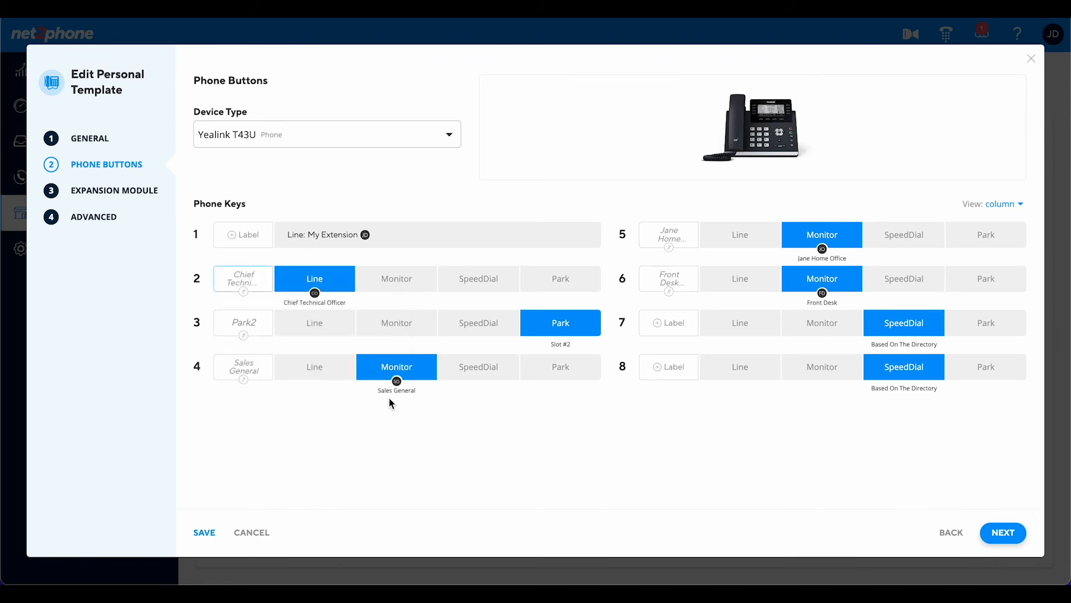
# Give phone key 2 a custom label made of the assigned user's first name and "and CTO", and clear that label
pyautogui.click(244, 282)
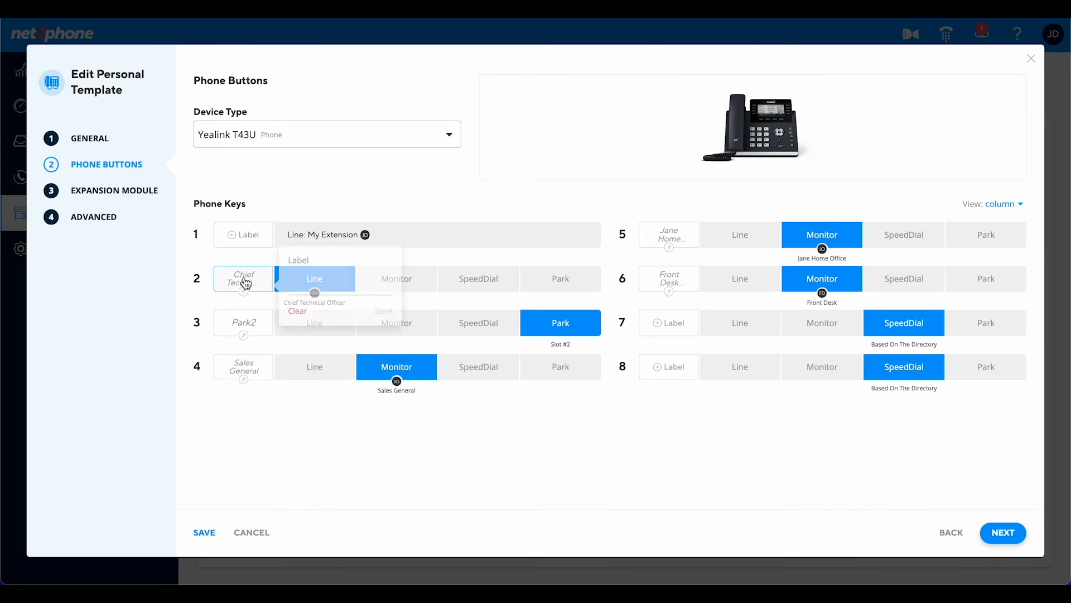
pyautogui.write('Davo')
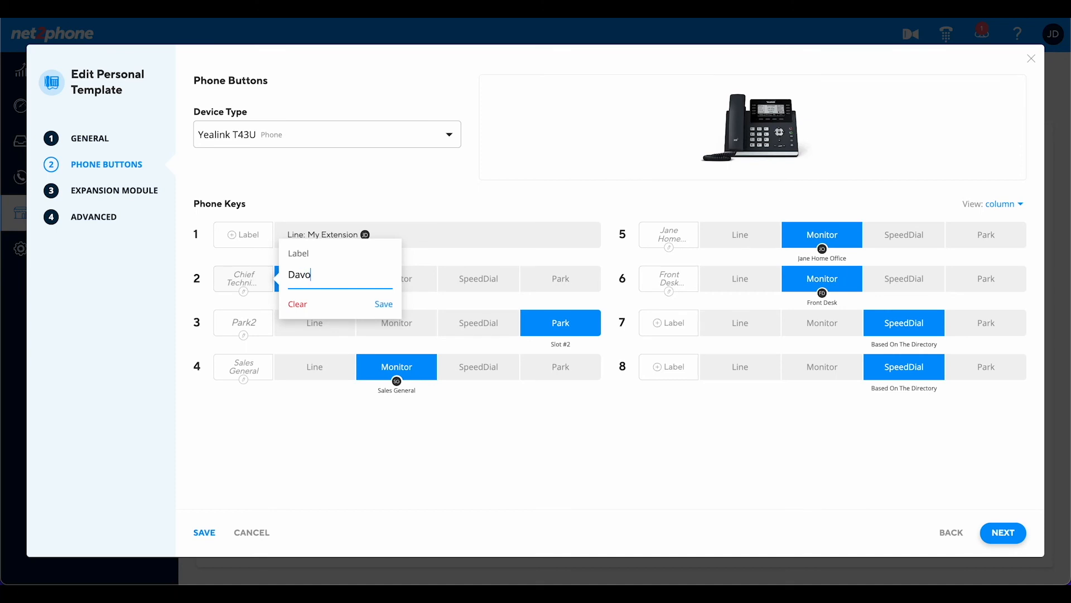
pyautogui.write('d')
pyautogui.press('BackSpace')
pyautogui.press('BackSpace')
pyautogui.write('id and')
pyautogui.click(384, 306)
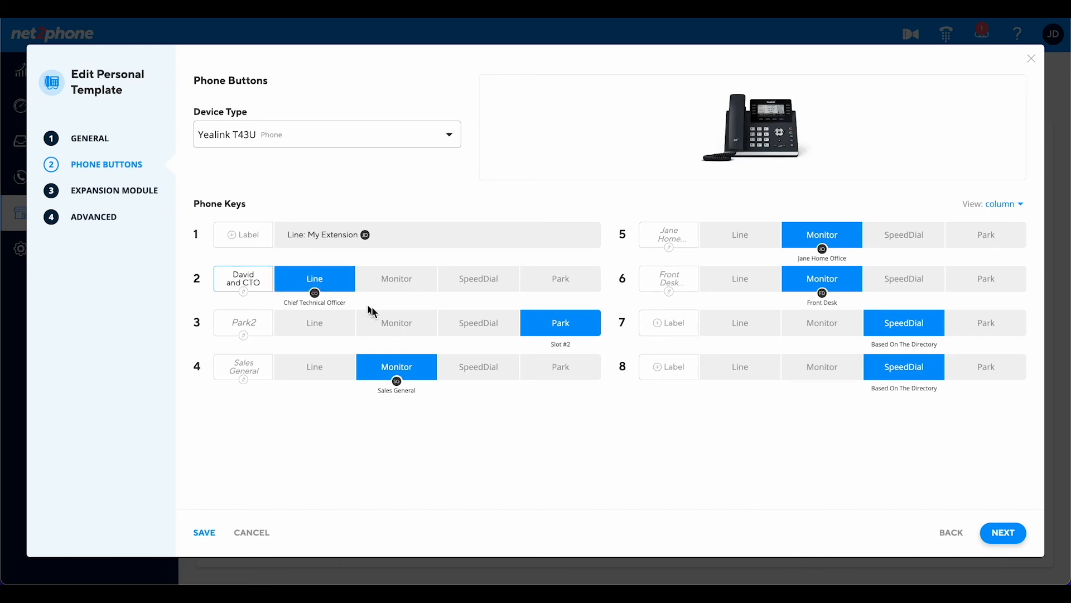
pyautogui.click(258, 287)
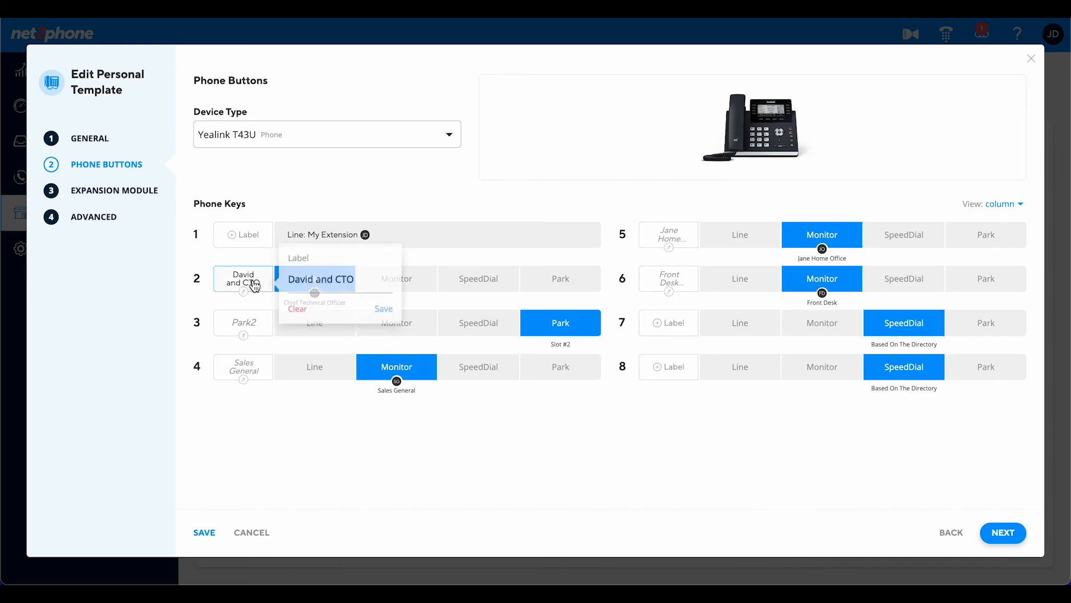
pyautogui.click(298, 310)
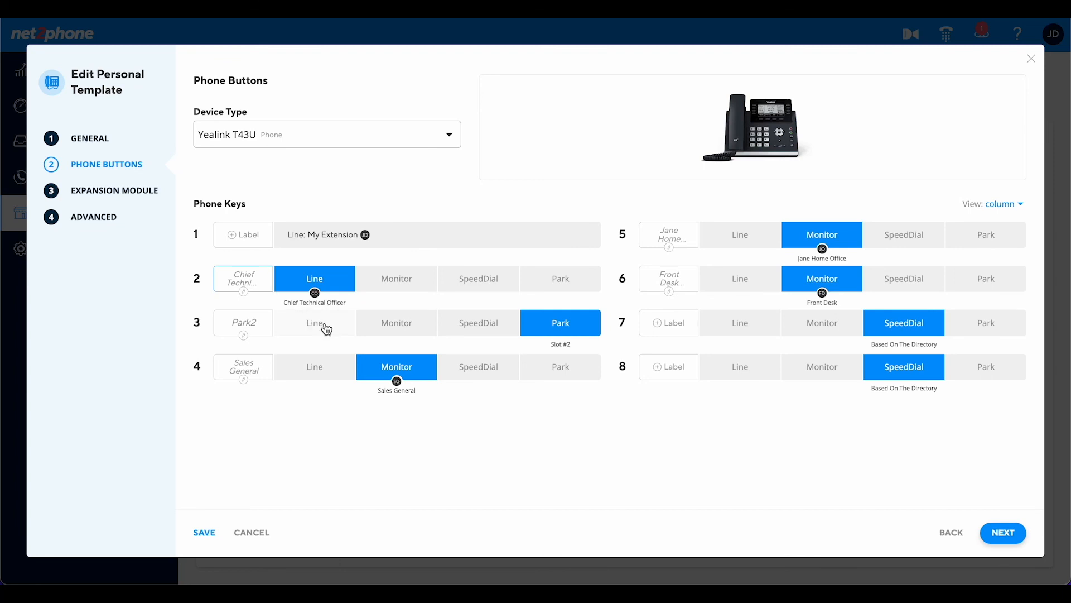
# Review the Park setting of phone key 3 and the Monitor settings of keys 6 and 5
pyautogui.click(548, 333)
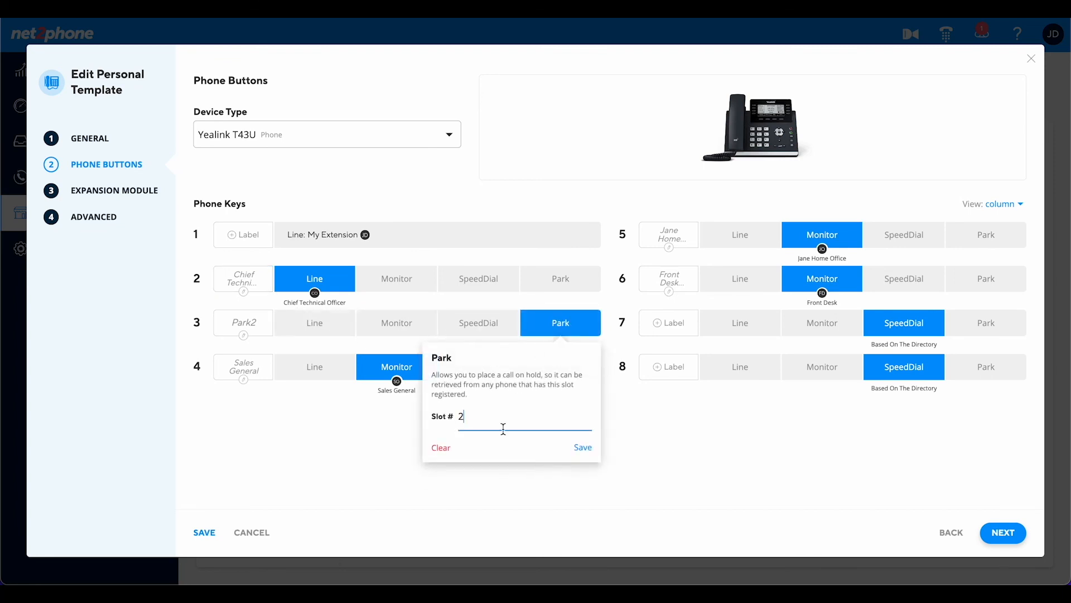
pyautogui.click(583, 457)
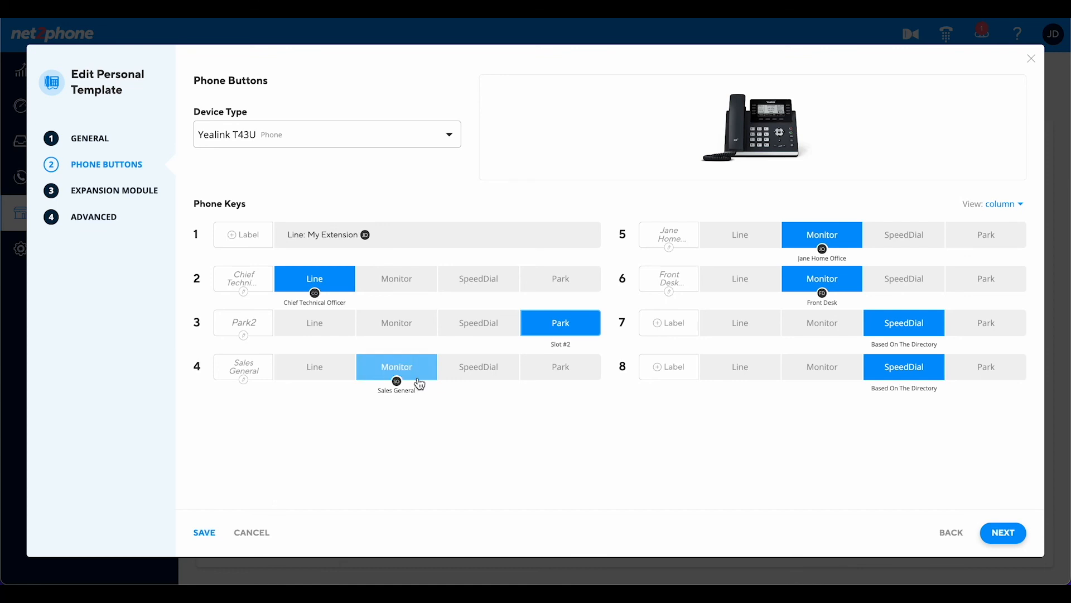
pyautogui.click(816, 283)
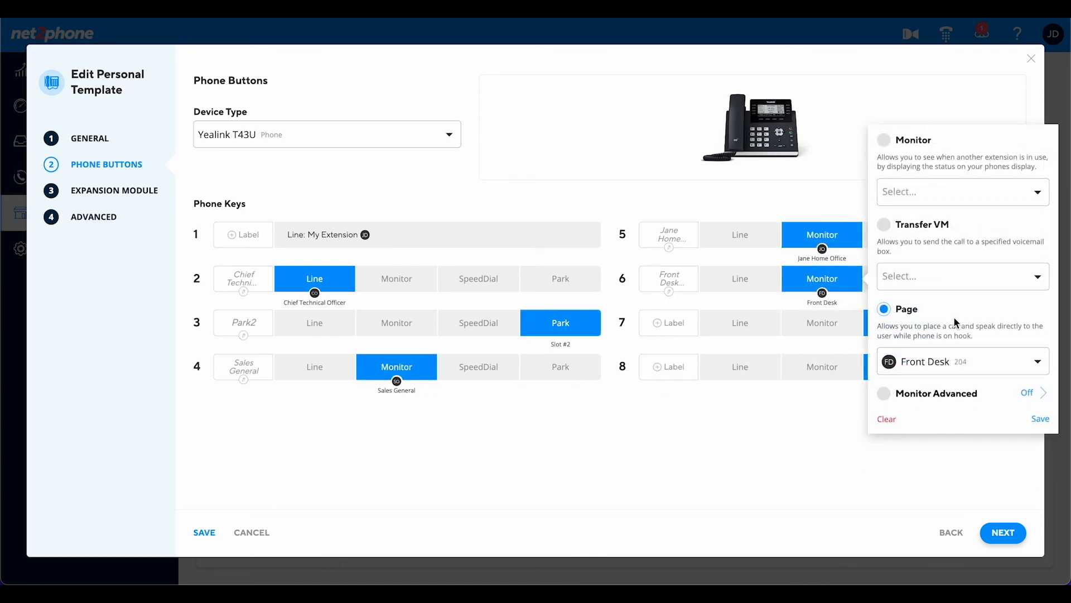
pyautogui.click(1046, 423)
pyautogui.click(812, 244)
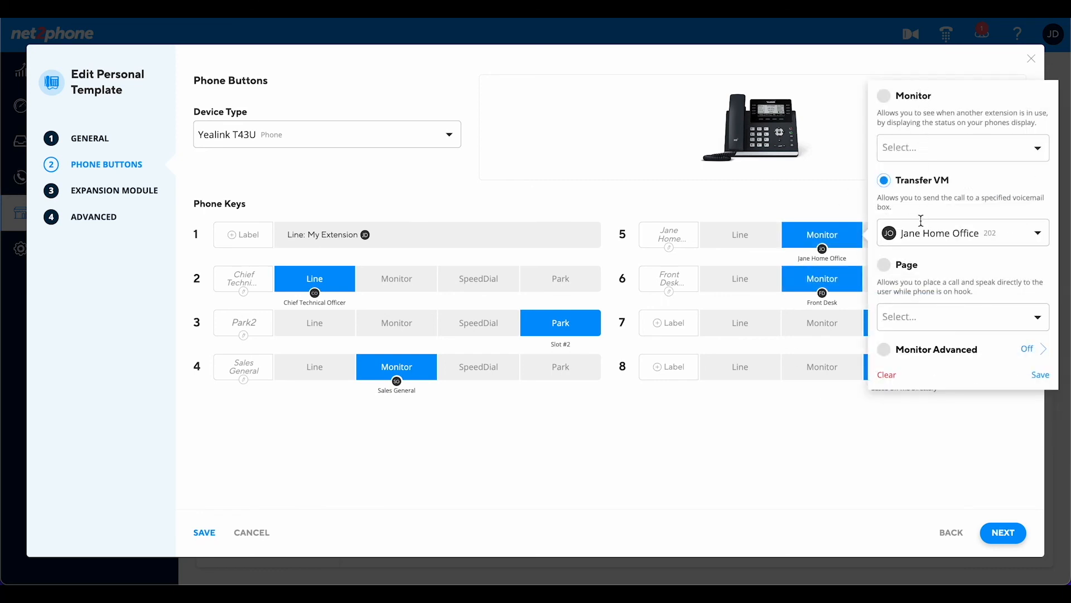
pyautogui.click(473, 469)
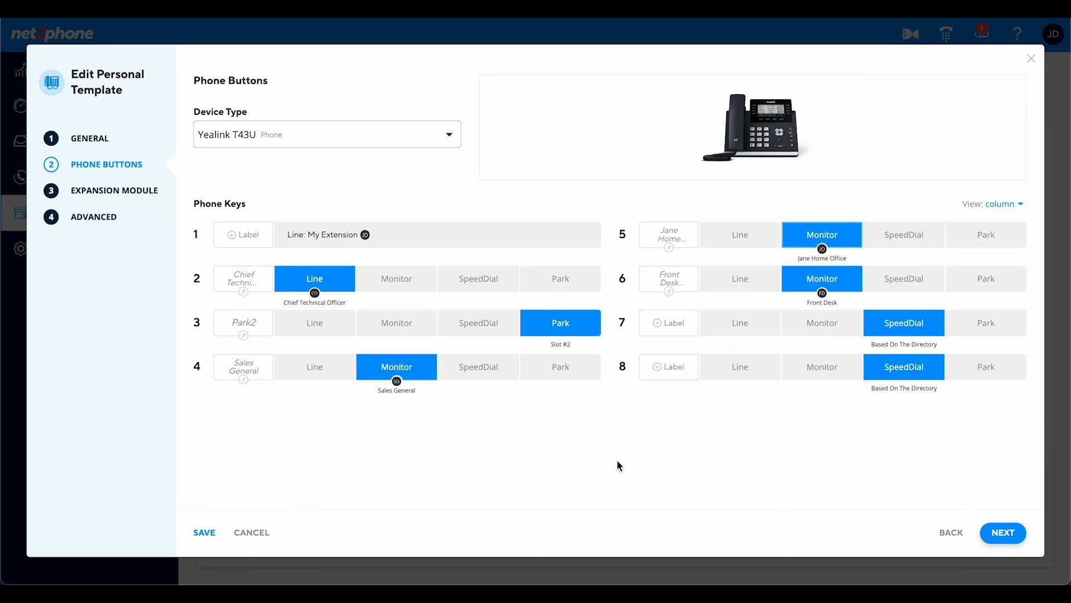
# Delete expansion module 1 from the personal template
pyautogui.click(1003, 532)
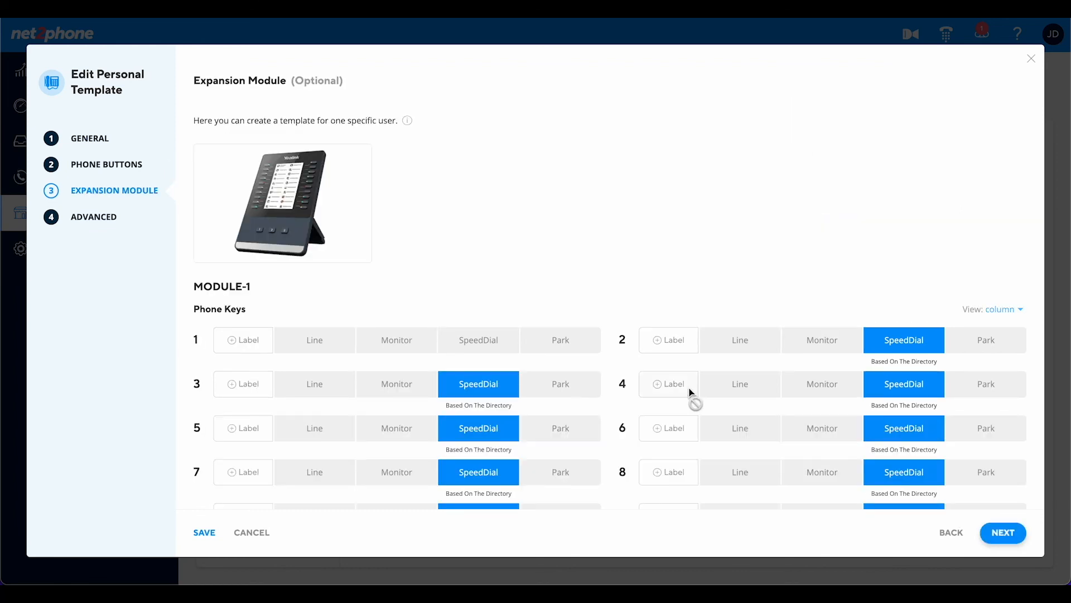
pyautogui.scroll(-5, 692, 393)
pyautogui.scroll(-2, 691, 390)
pyautogui.click(224, 450)
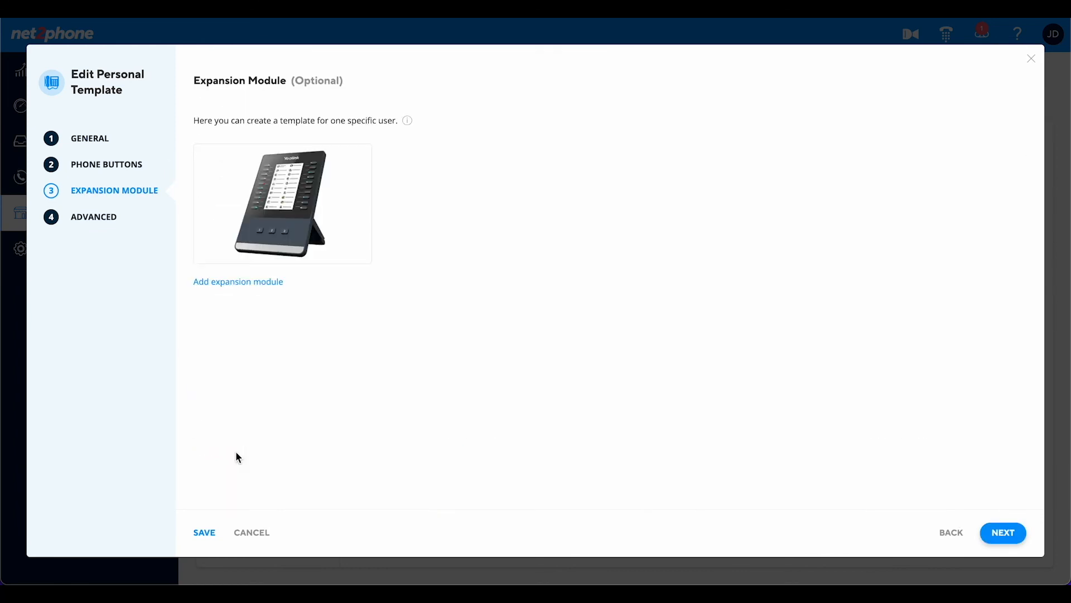
# In the advanced settings, switch the voicemail indicator for all registered lines off and back on, and check its help note
pyautogui.click(1022, 528)
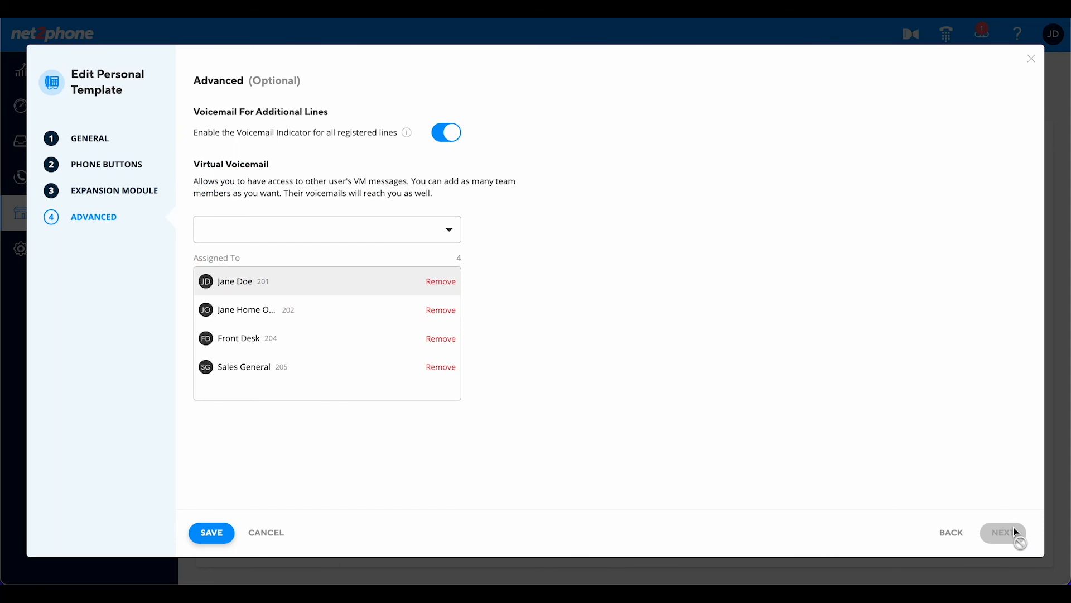
pyautogui.click(450, 136)
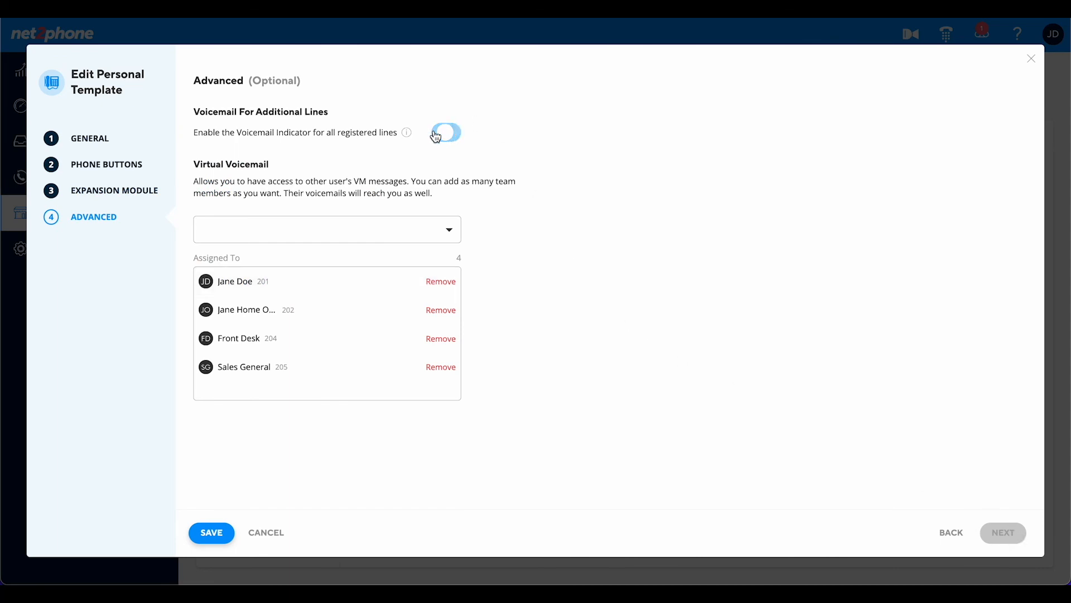
pyautogui.click(450, 136)
pyautogui.moveTo(408, 139)
# Remove extensions 201, 202, 204 and 205 from the Virtual Voicemail assignment
pyautogui.click(439, 285)
pyautogui.click(439, 285)
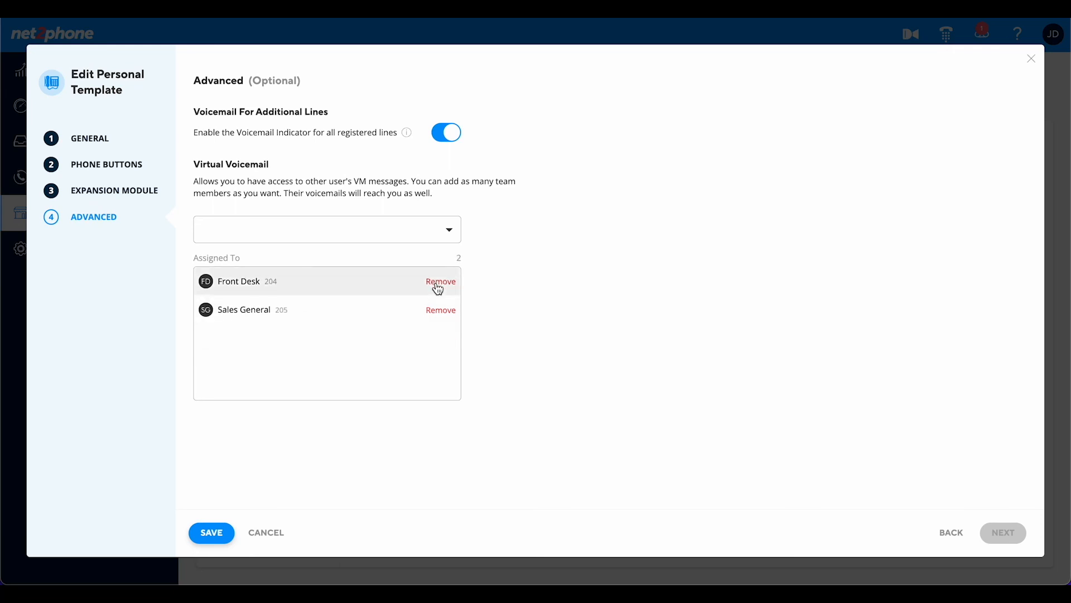
pyautogui.click(438, 286)
pyautogui.click(438, 287)
# Assign extensions 201, 202, Front Desk 204 and Sales General 205 to Virtual Voicemail and save the personal template
pyautogui.click(407, 226)
pyautogui.click(318, 314)
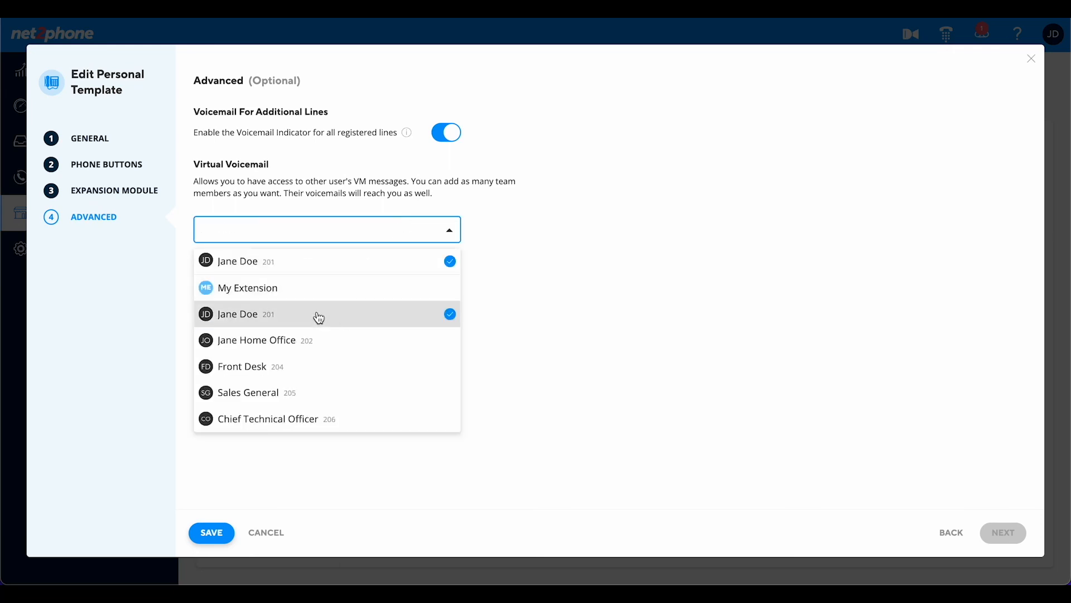
pyautogui.click(314, 340)
pyautogui.click(317, 370)
pyautogui.click(318, 397)
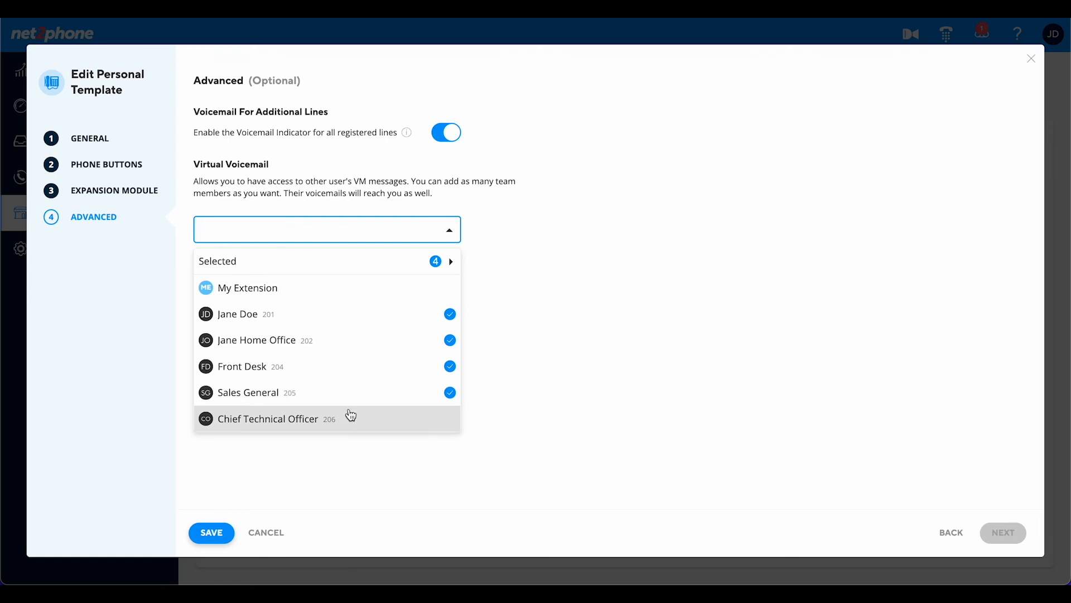
pyautogui.click(336, 497)
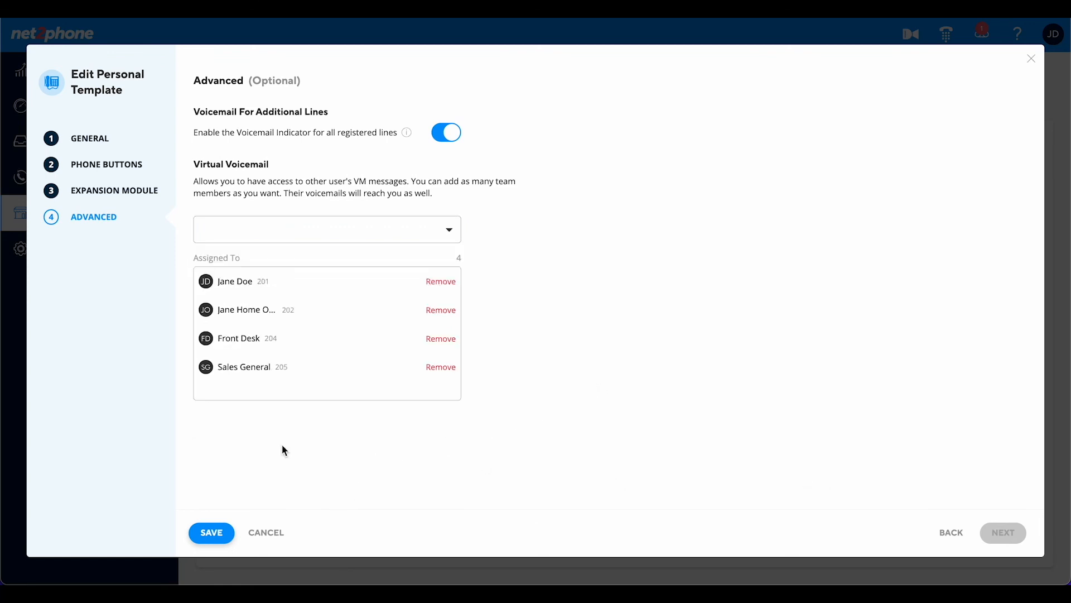
pyautogui.click(211, 534)
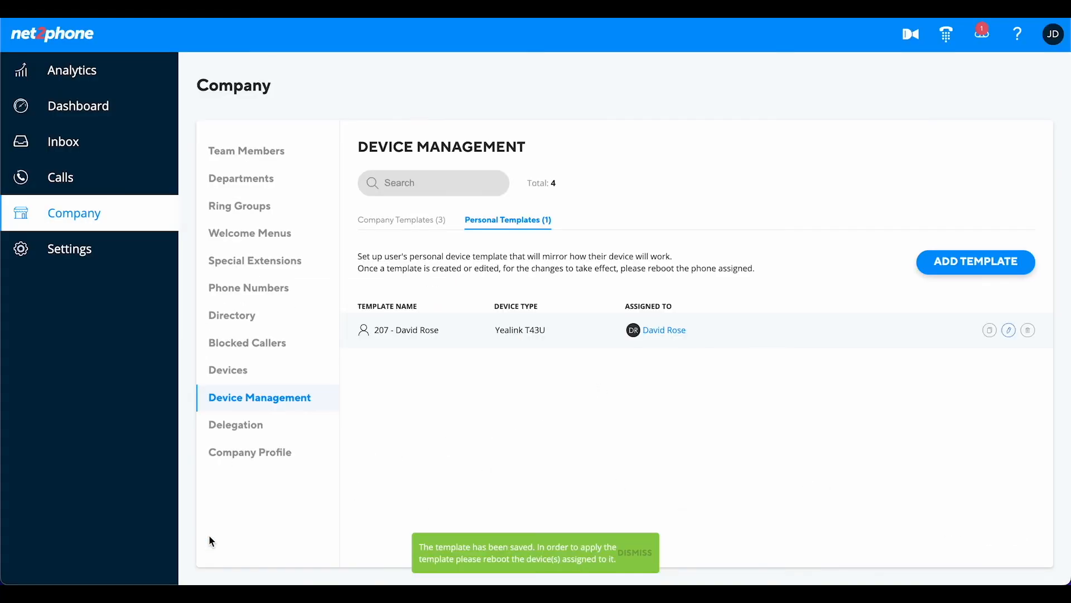